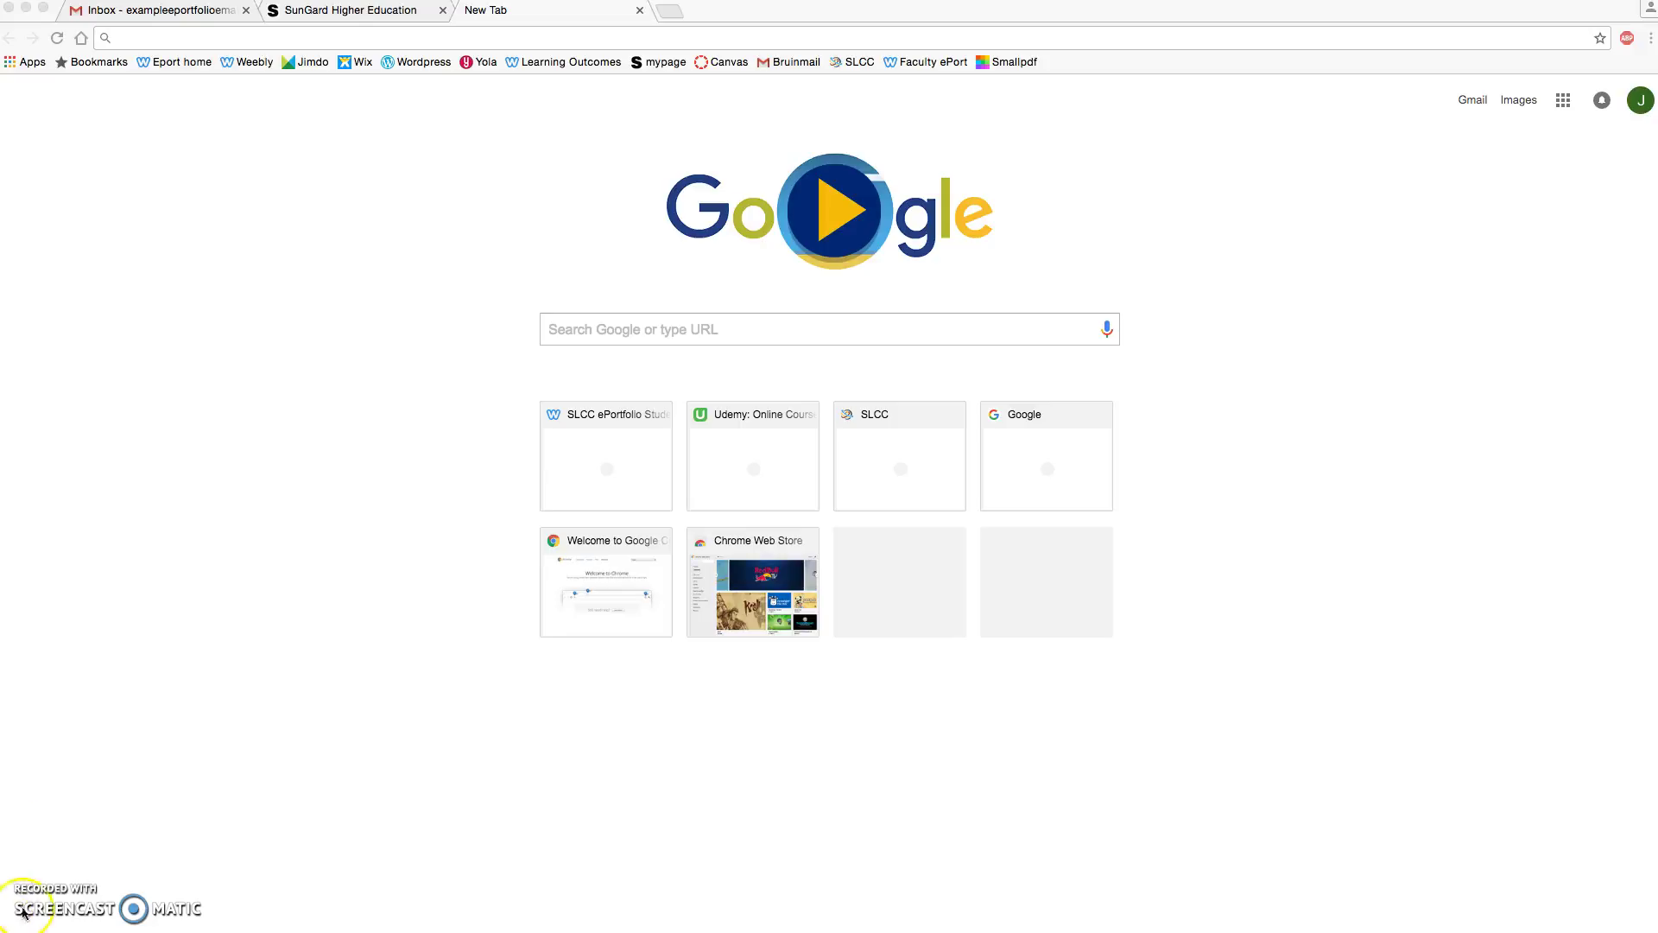
# Step: Load weebly.com in the blank Chrome tab
pyautogui.click(148, 38)
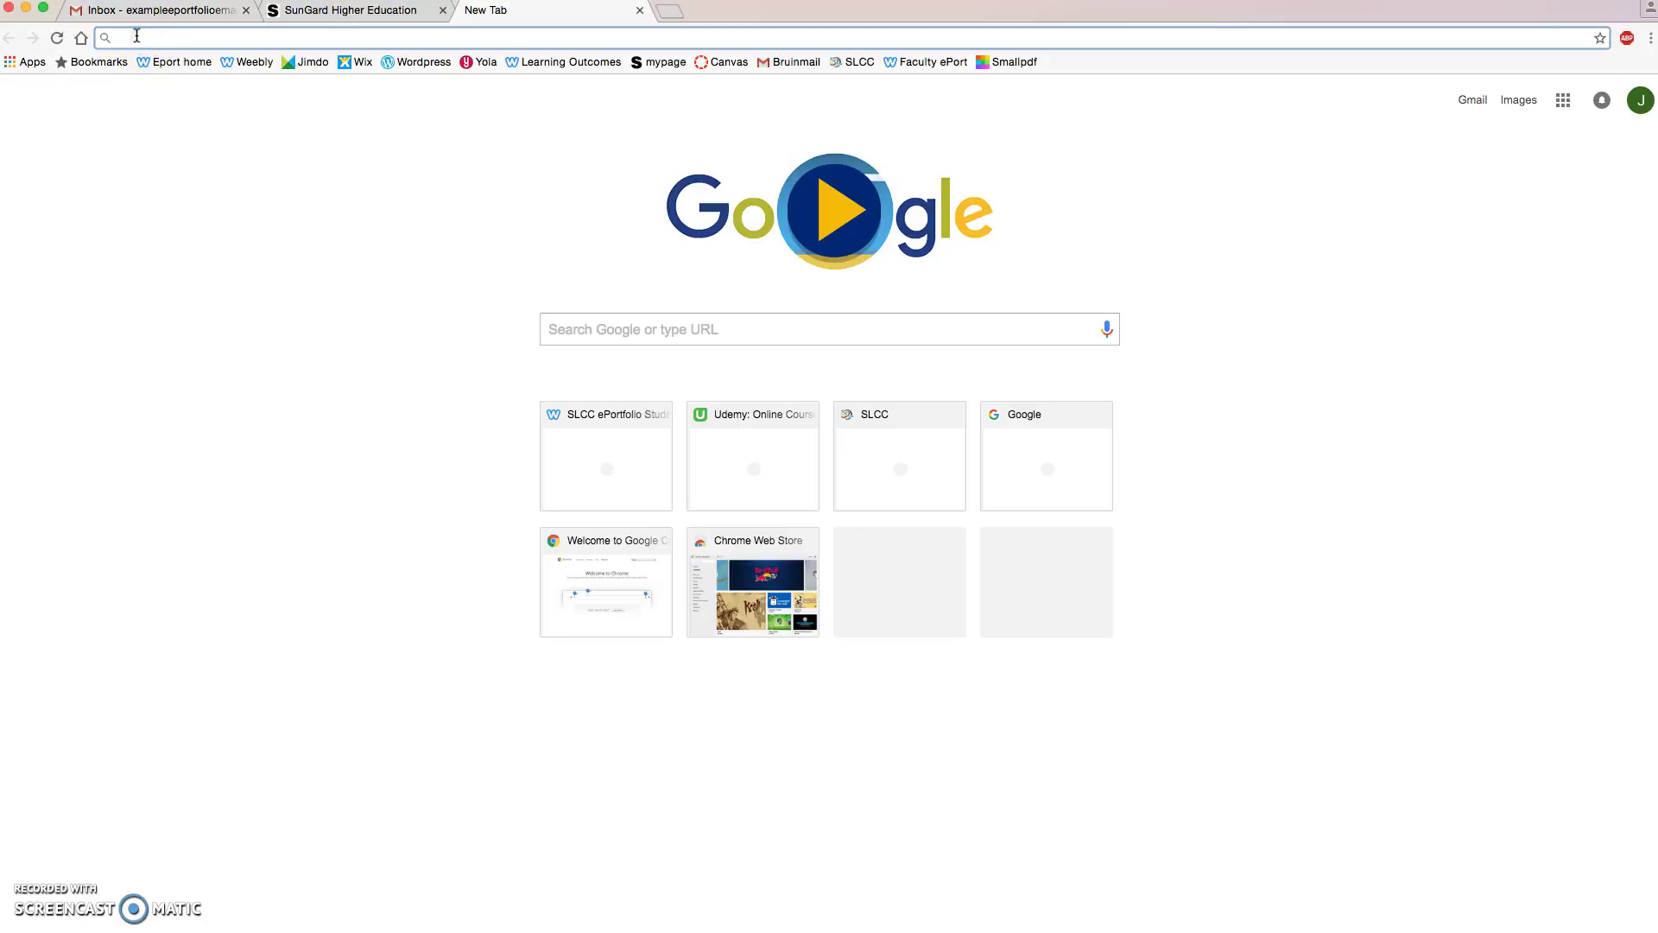
pyautogui.write('weebly')
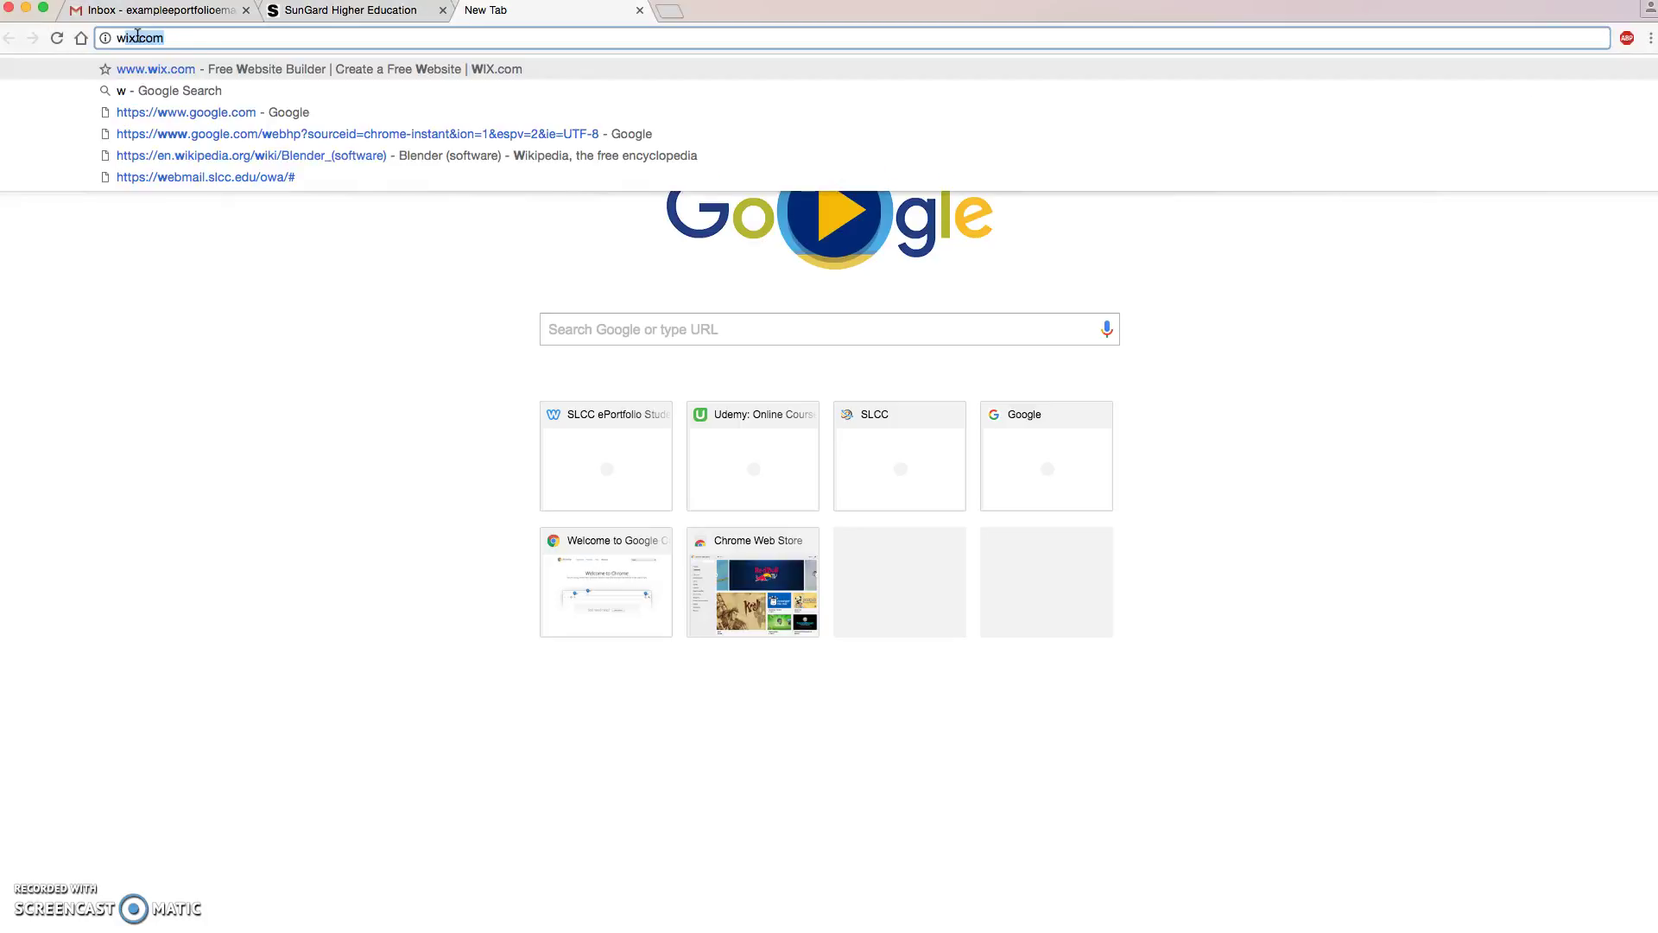
pyautogui.write('.com')
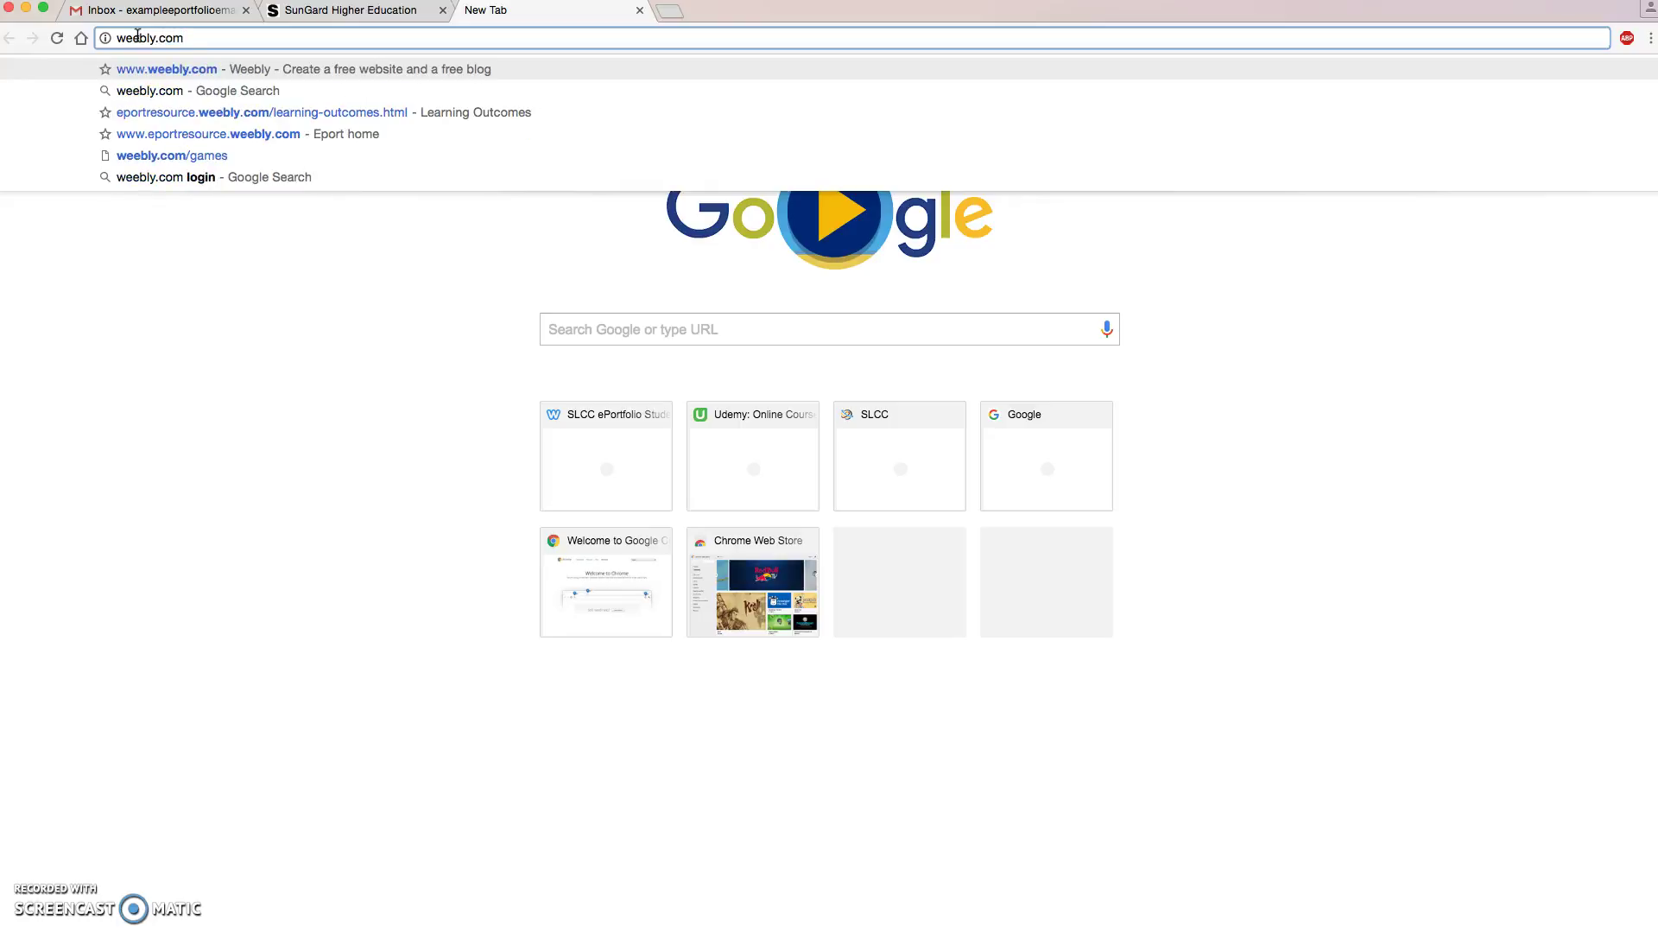
pyautogui.press('Return')
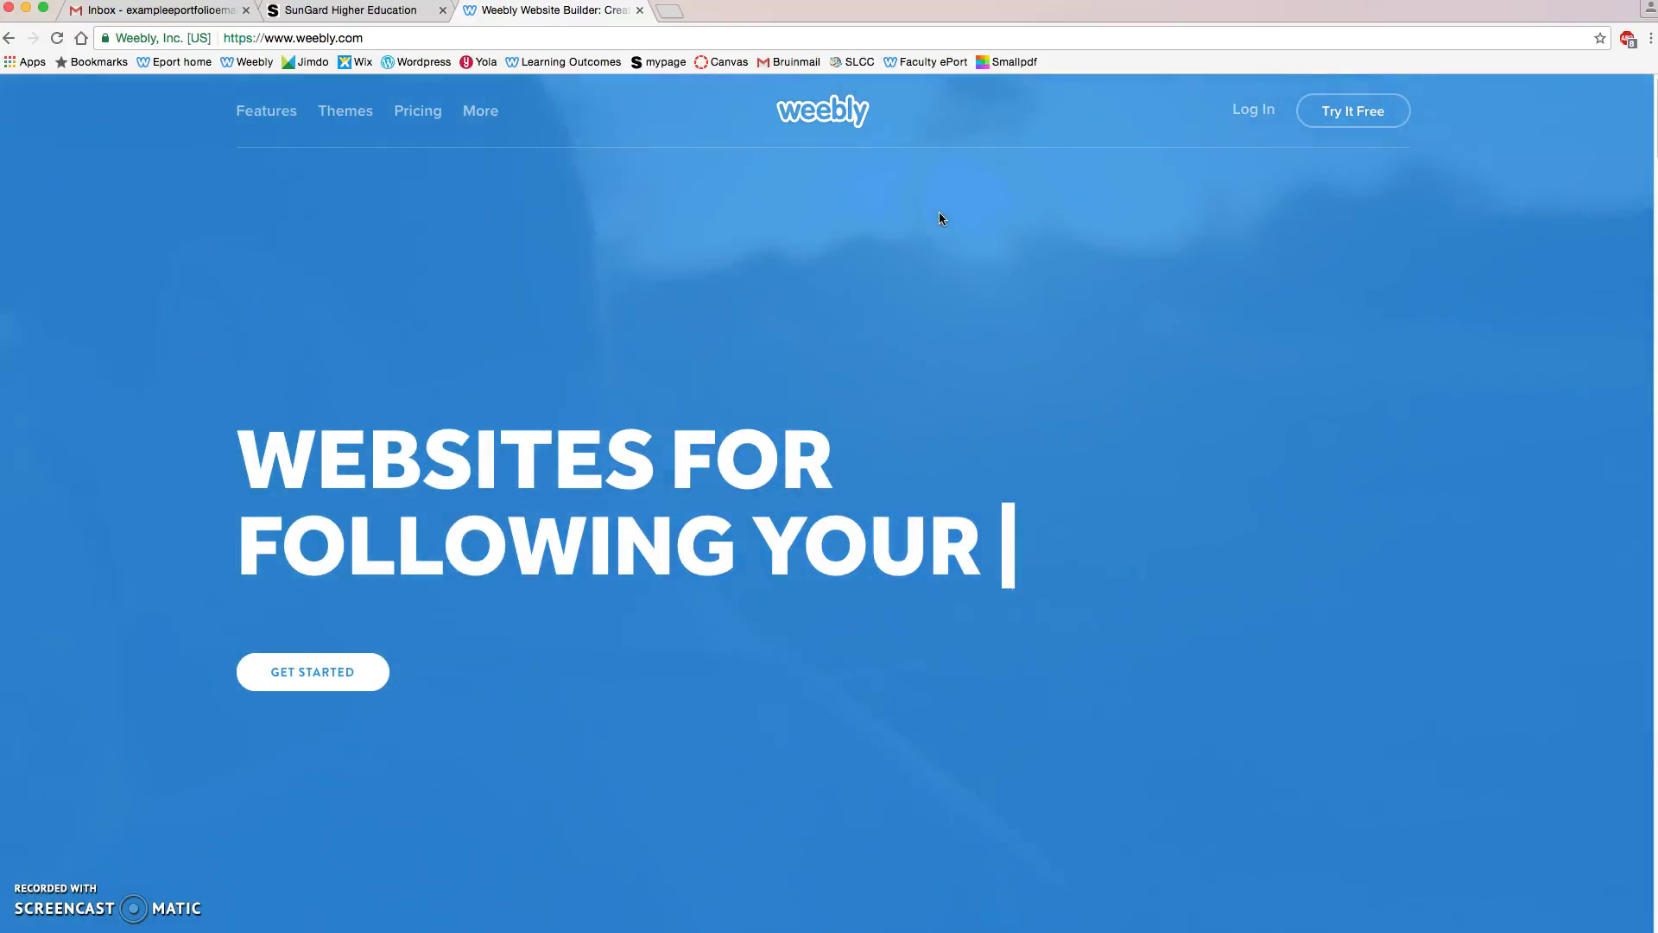
# Step: Go to Weebly's Pricing page and choose the Free $0 plan
pyautogui.click(899, 217)
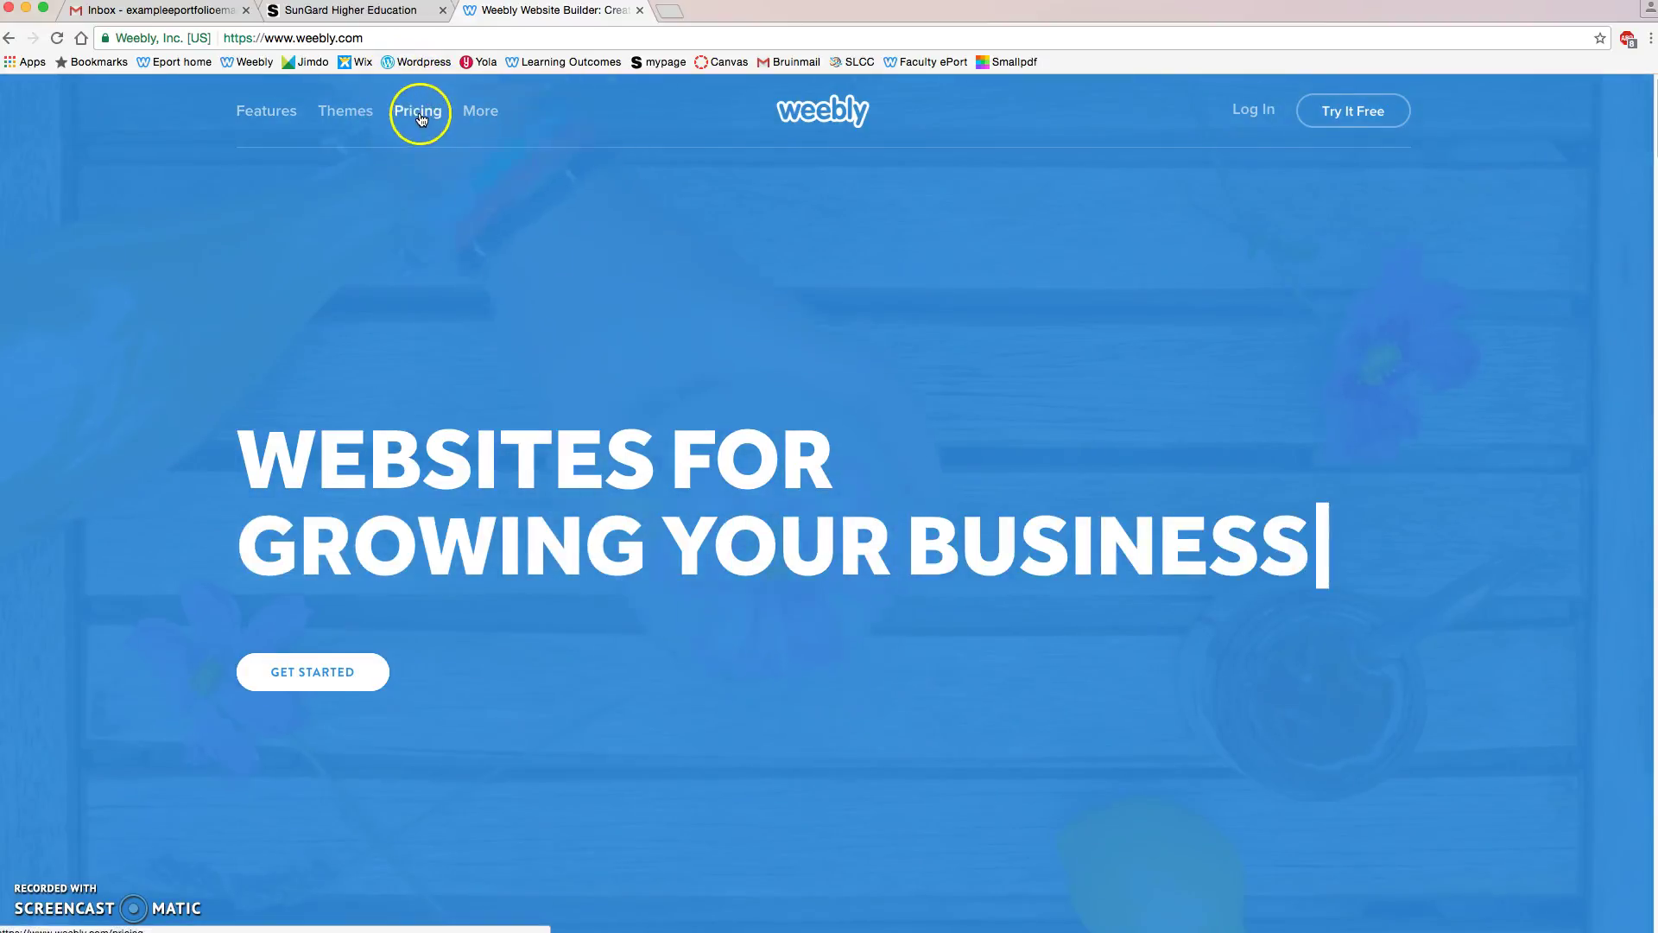
pyautogui.click(421, 120)
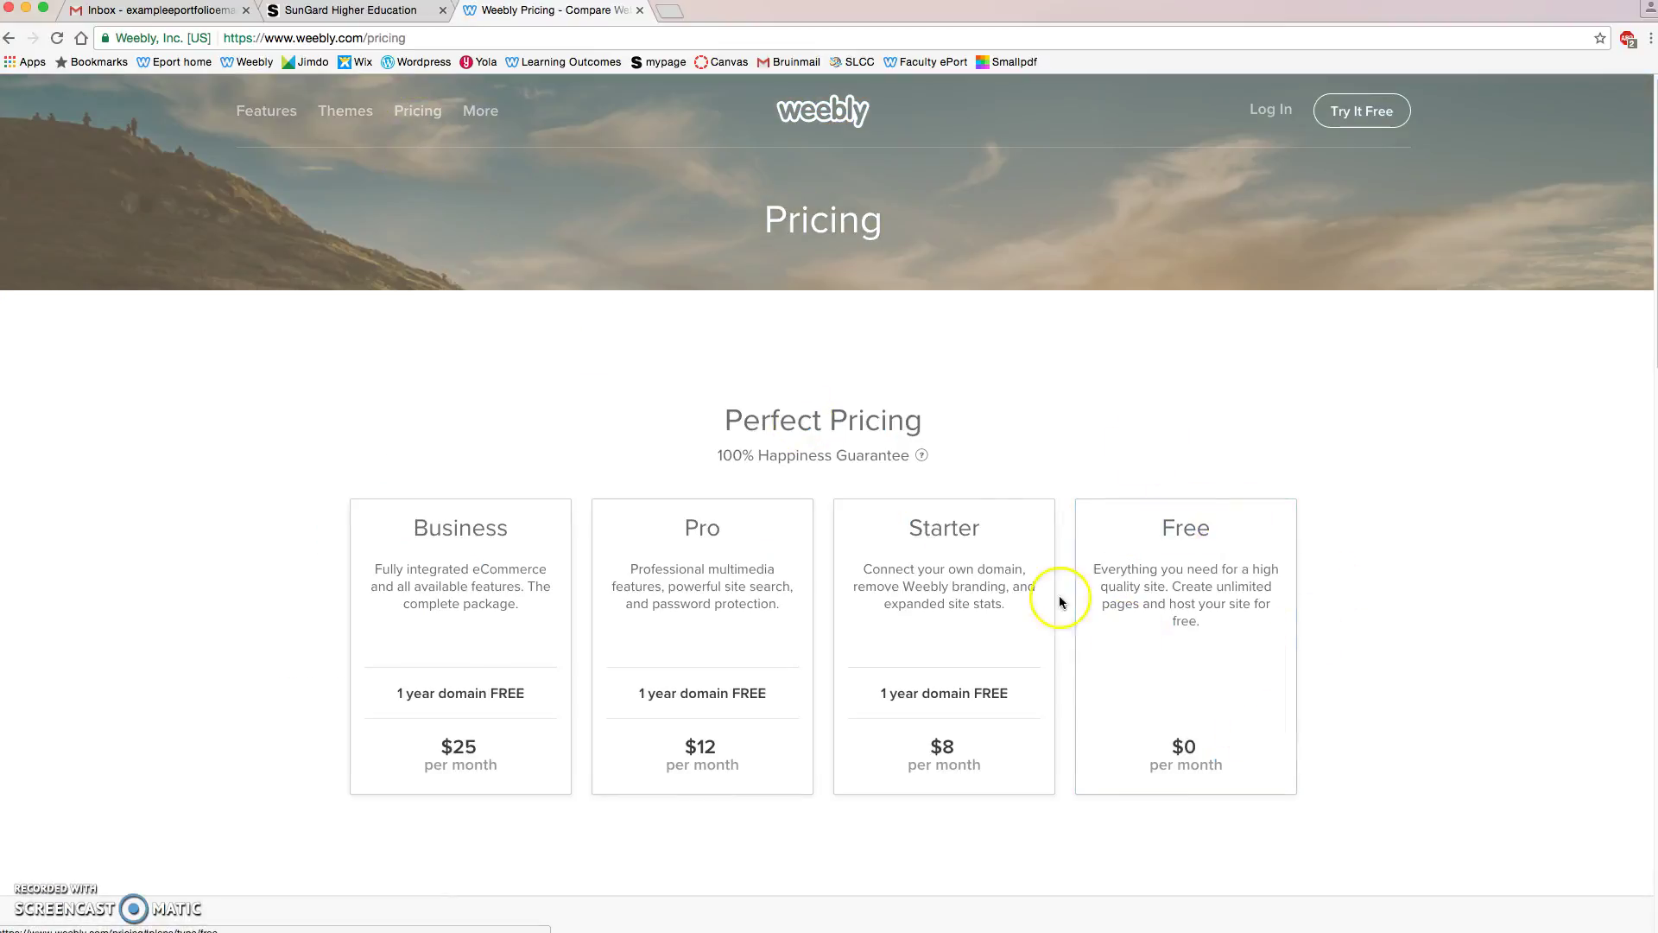
pyautogui.click(1191, 534)
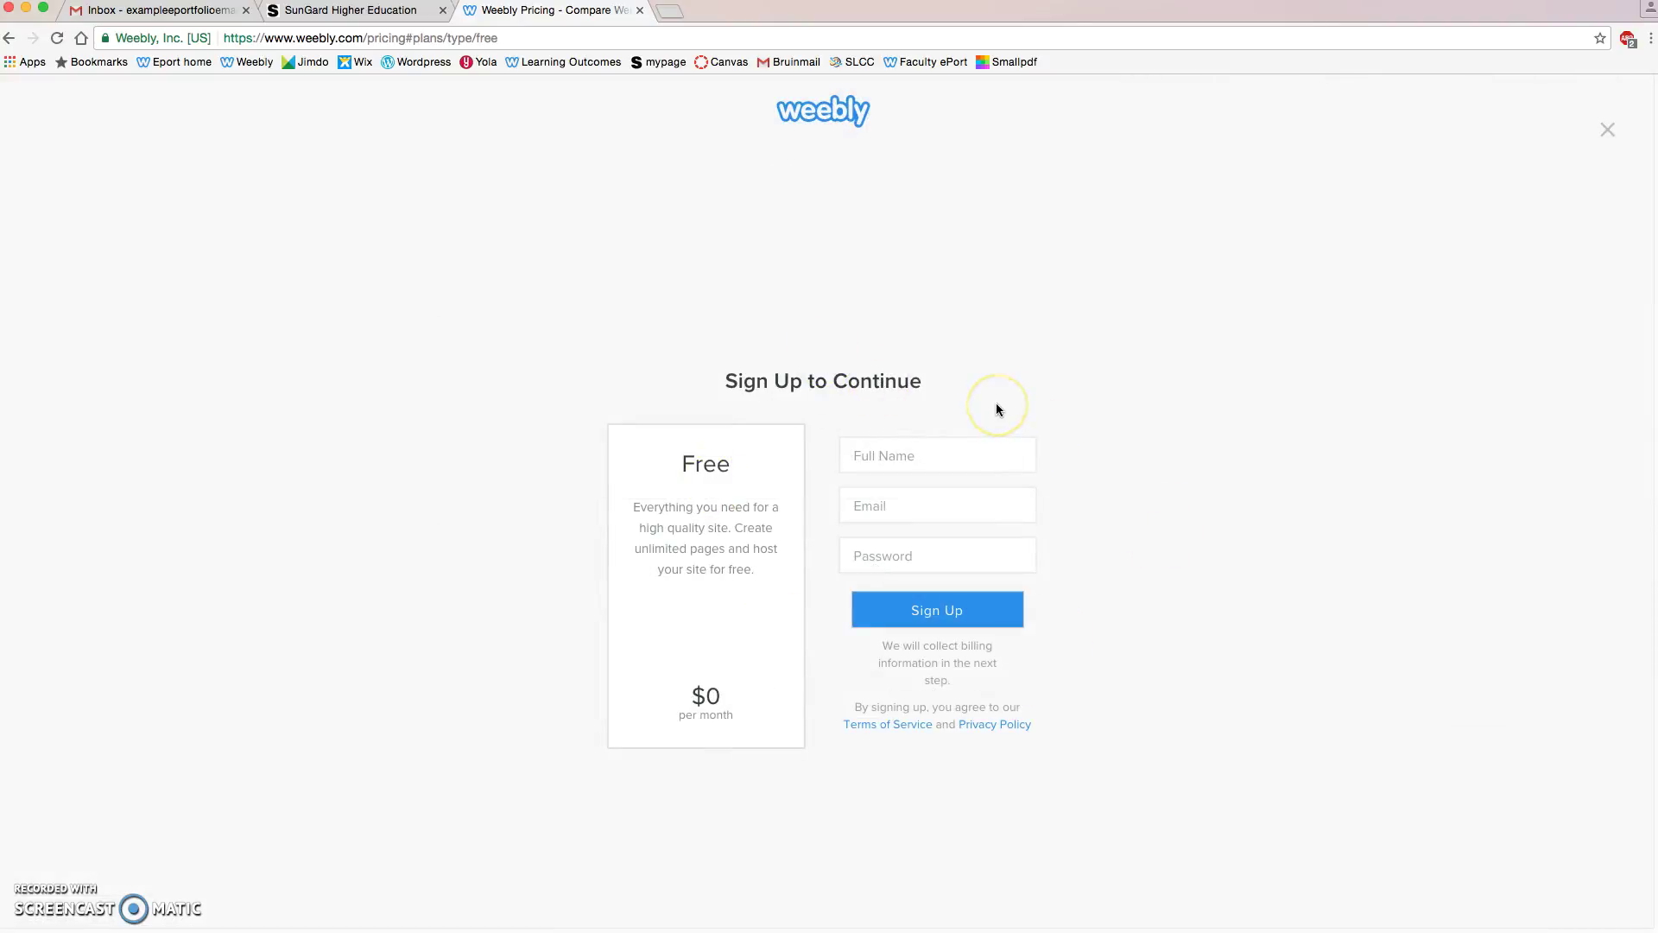
# Step: Sign up for the free account with the user's full name, e-mail address and password
pyautogui.click(908, 451)
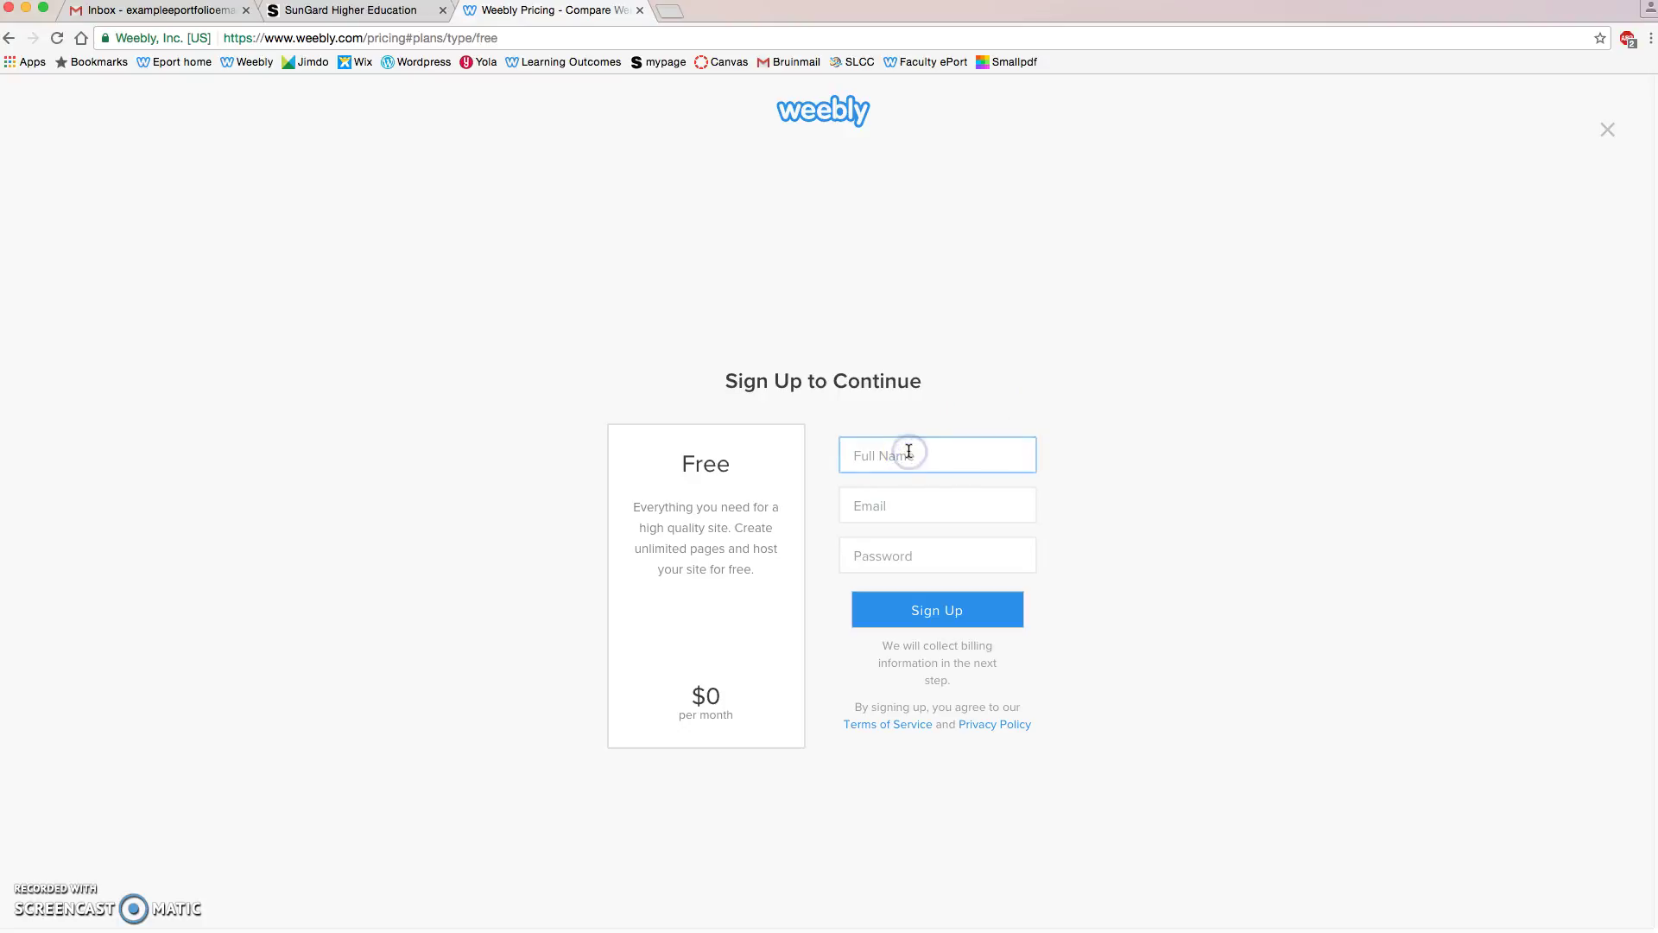
pyautogui.write('Jon Doe')
pyautogui.press('Tab')
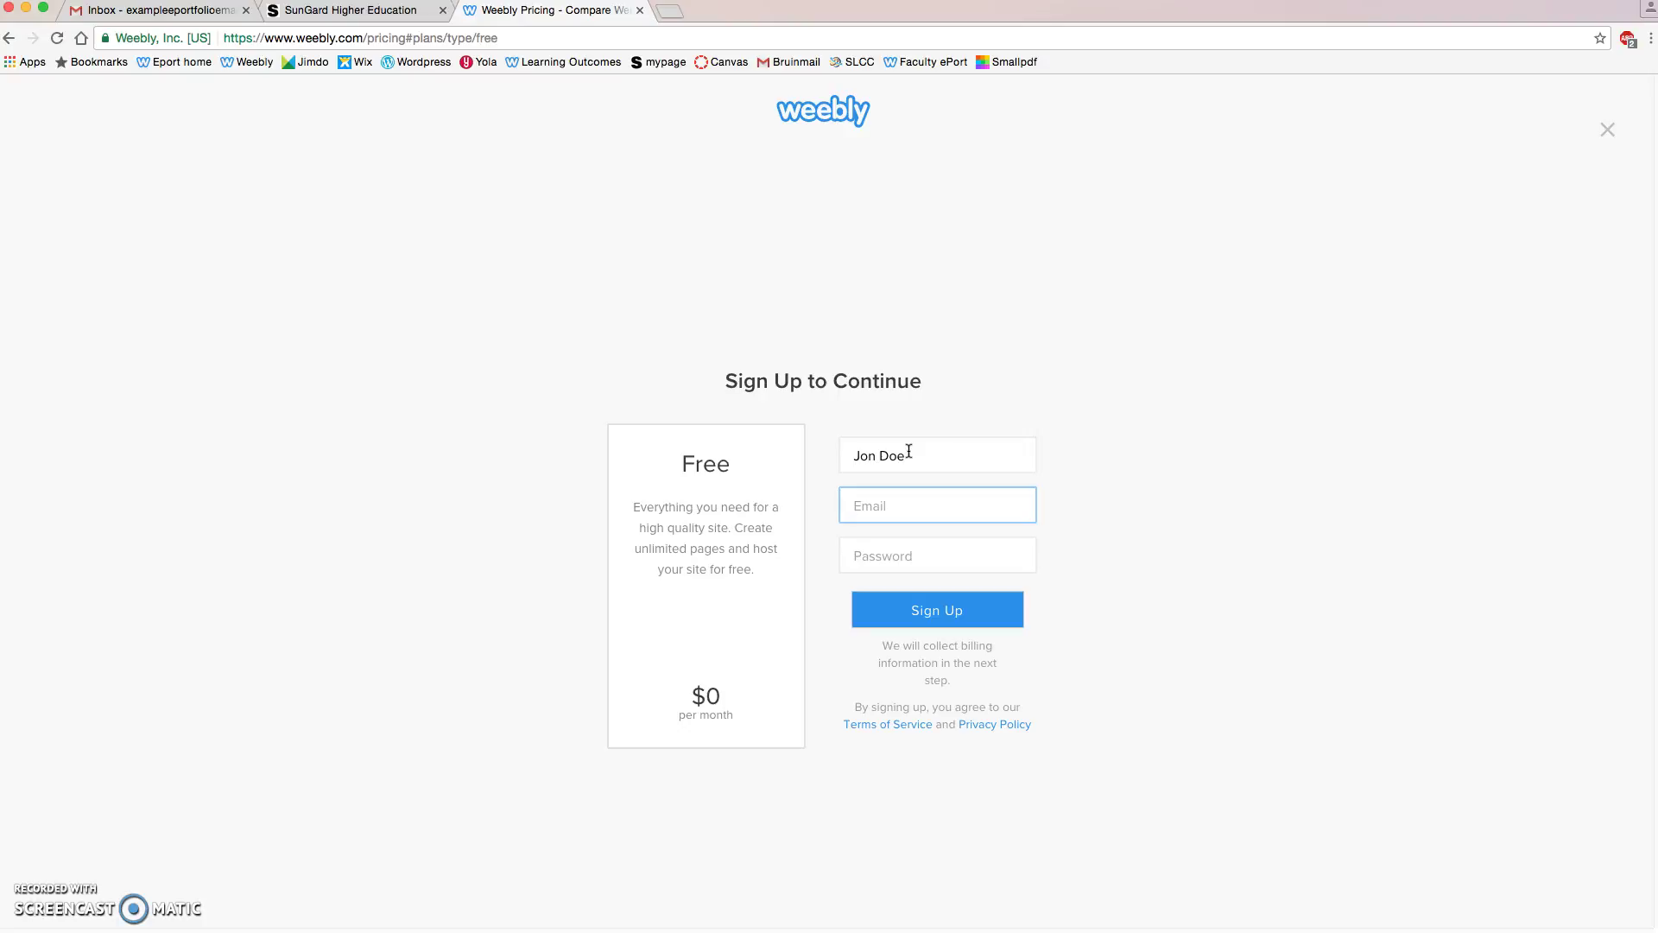
pyautogui.press('Tab')
pyautogui.write('•••••')
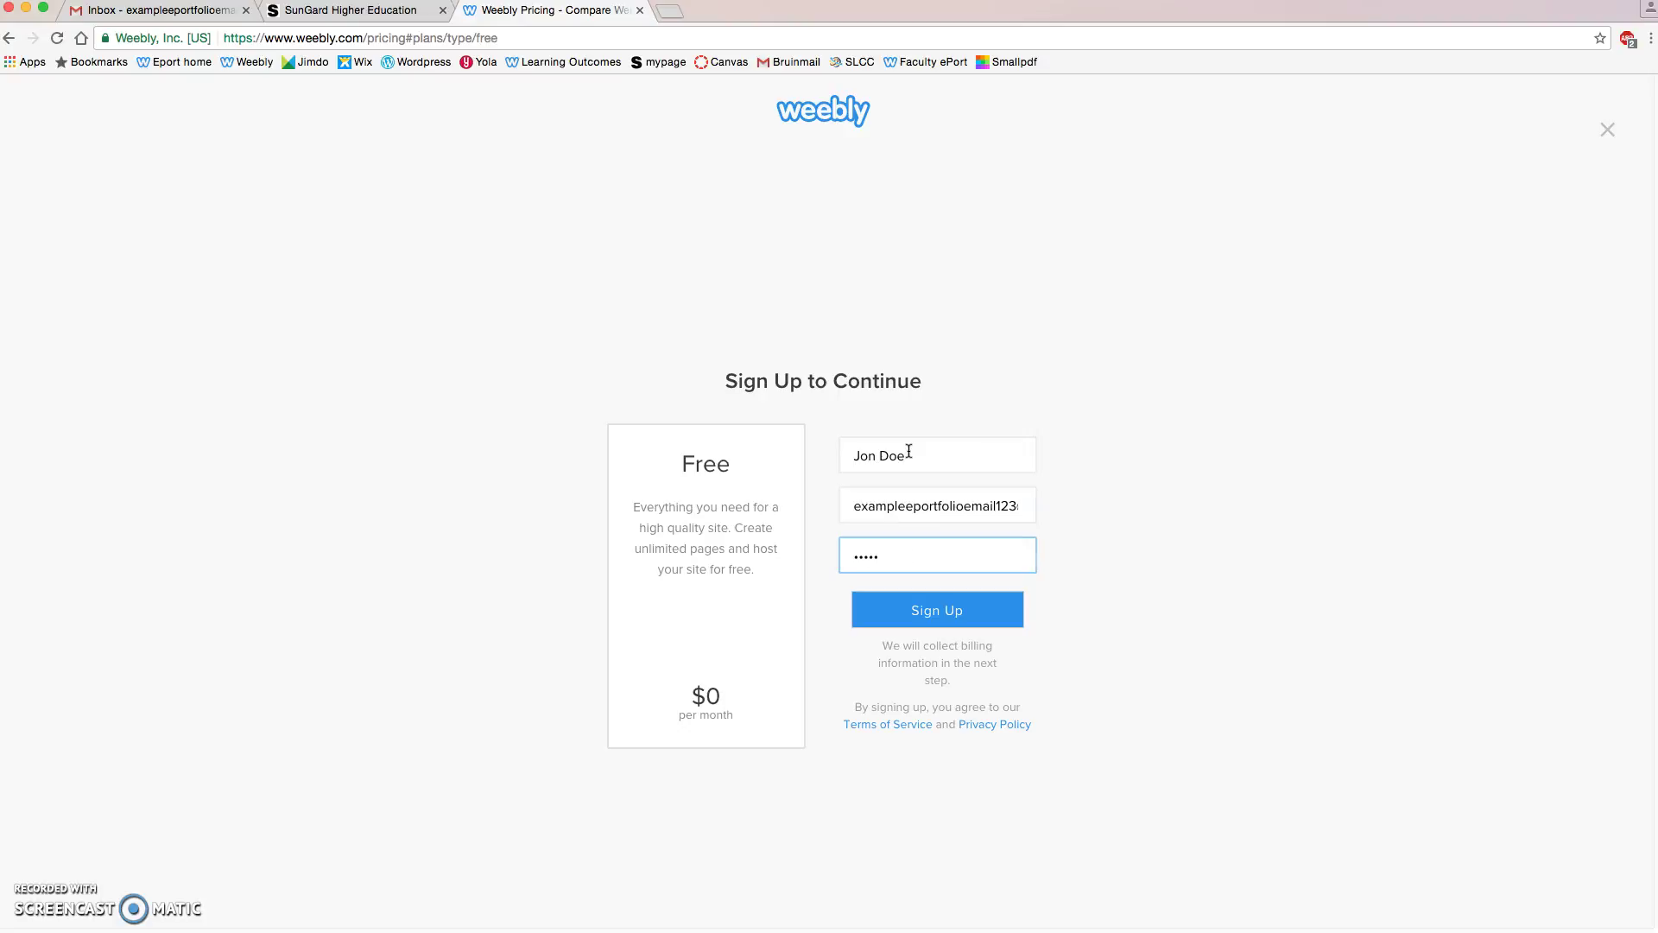
pyautogui.write('•••••')
pyautogui.click(937, 615)
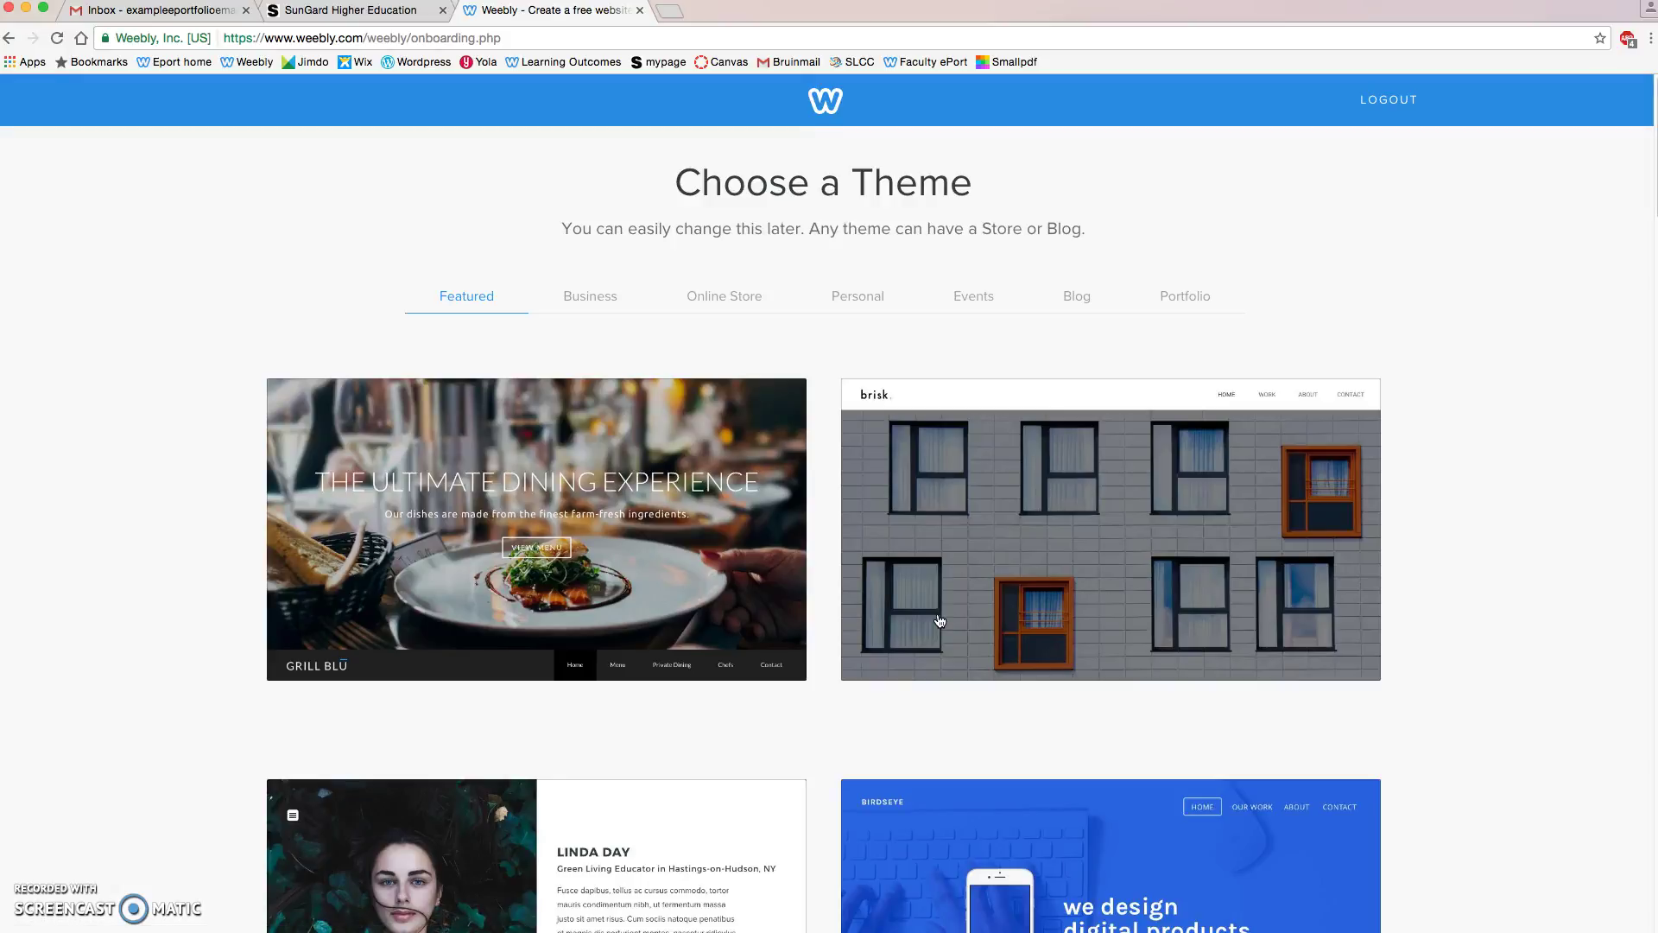
# Step: Browse the Featured theme gallery and choose the Bradley – Online Store theme
pyautogui.moveTo(940, 620)
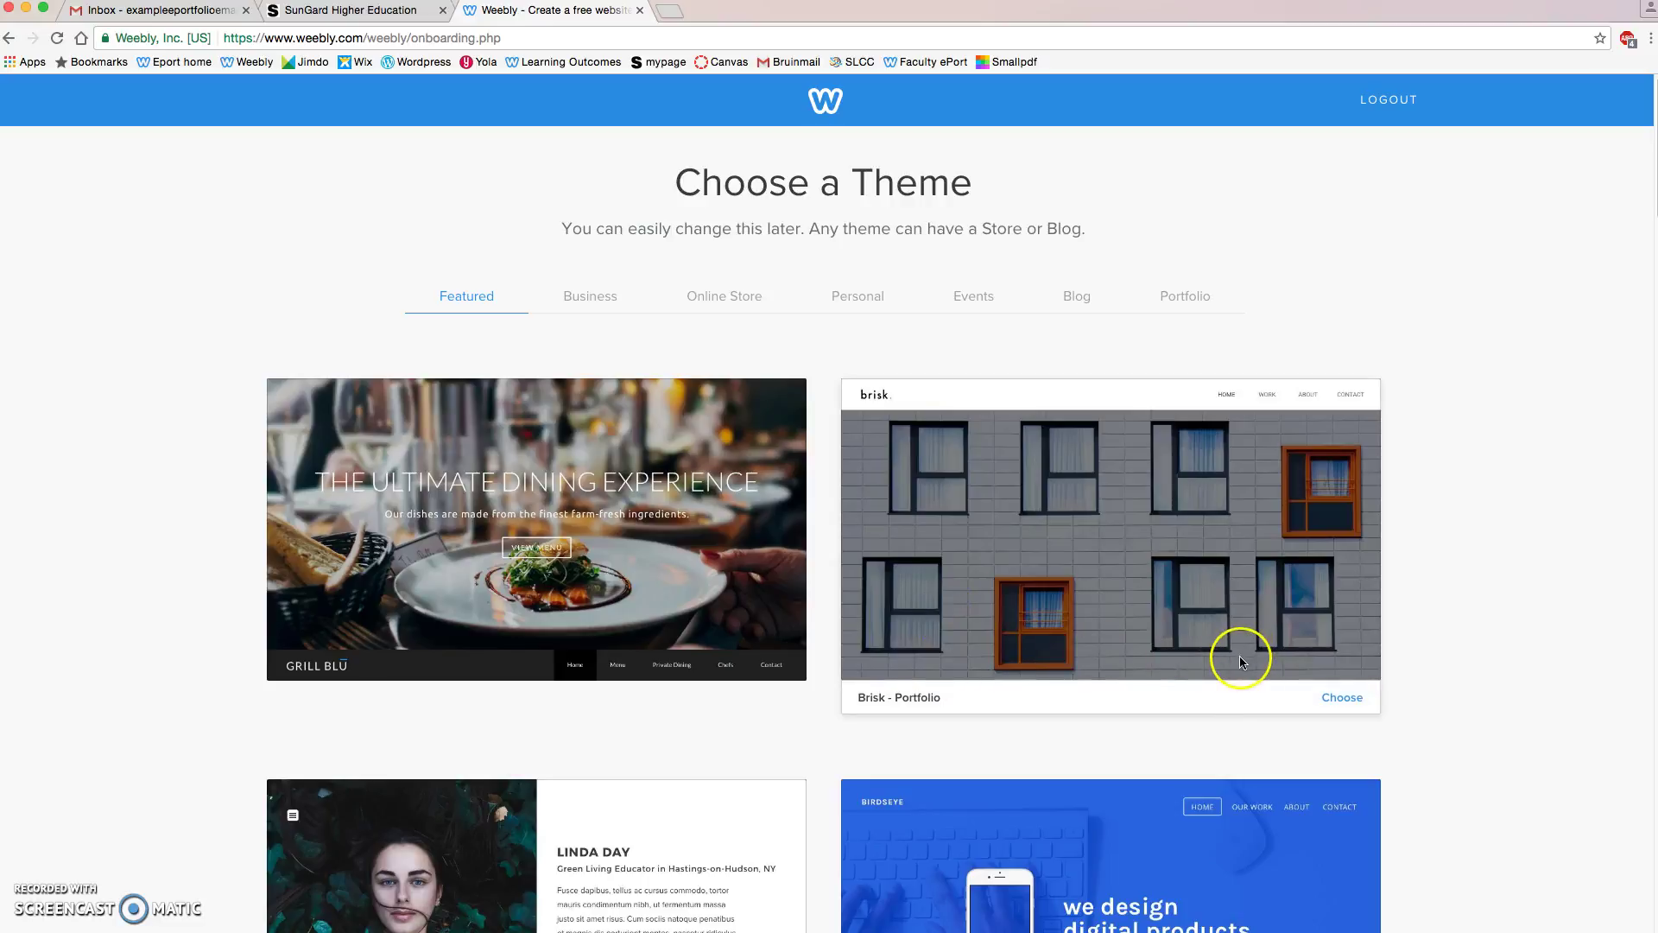
pyautogui.scroll(-14, 1406, 680)
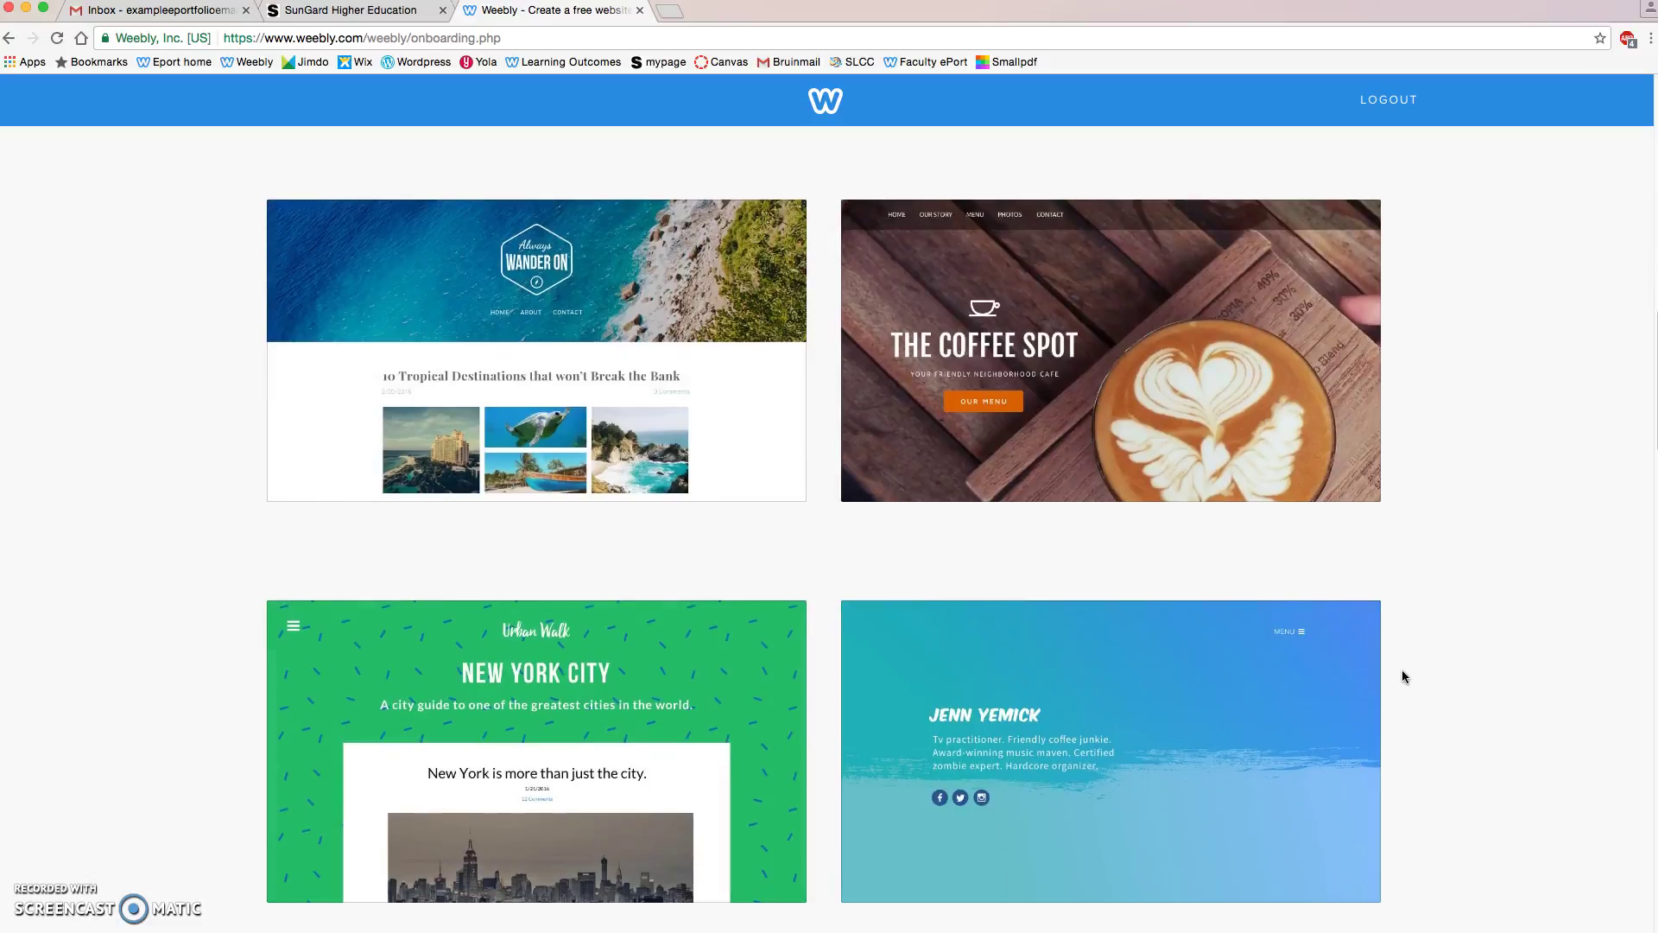
pyautogui.scroll(-1, 1399, 675)
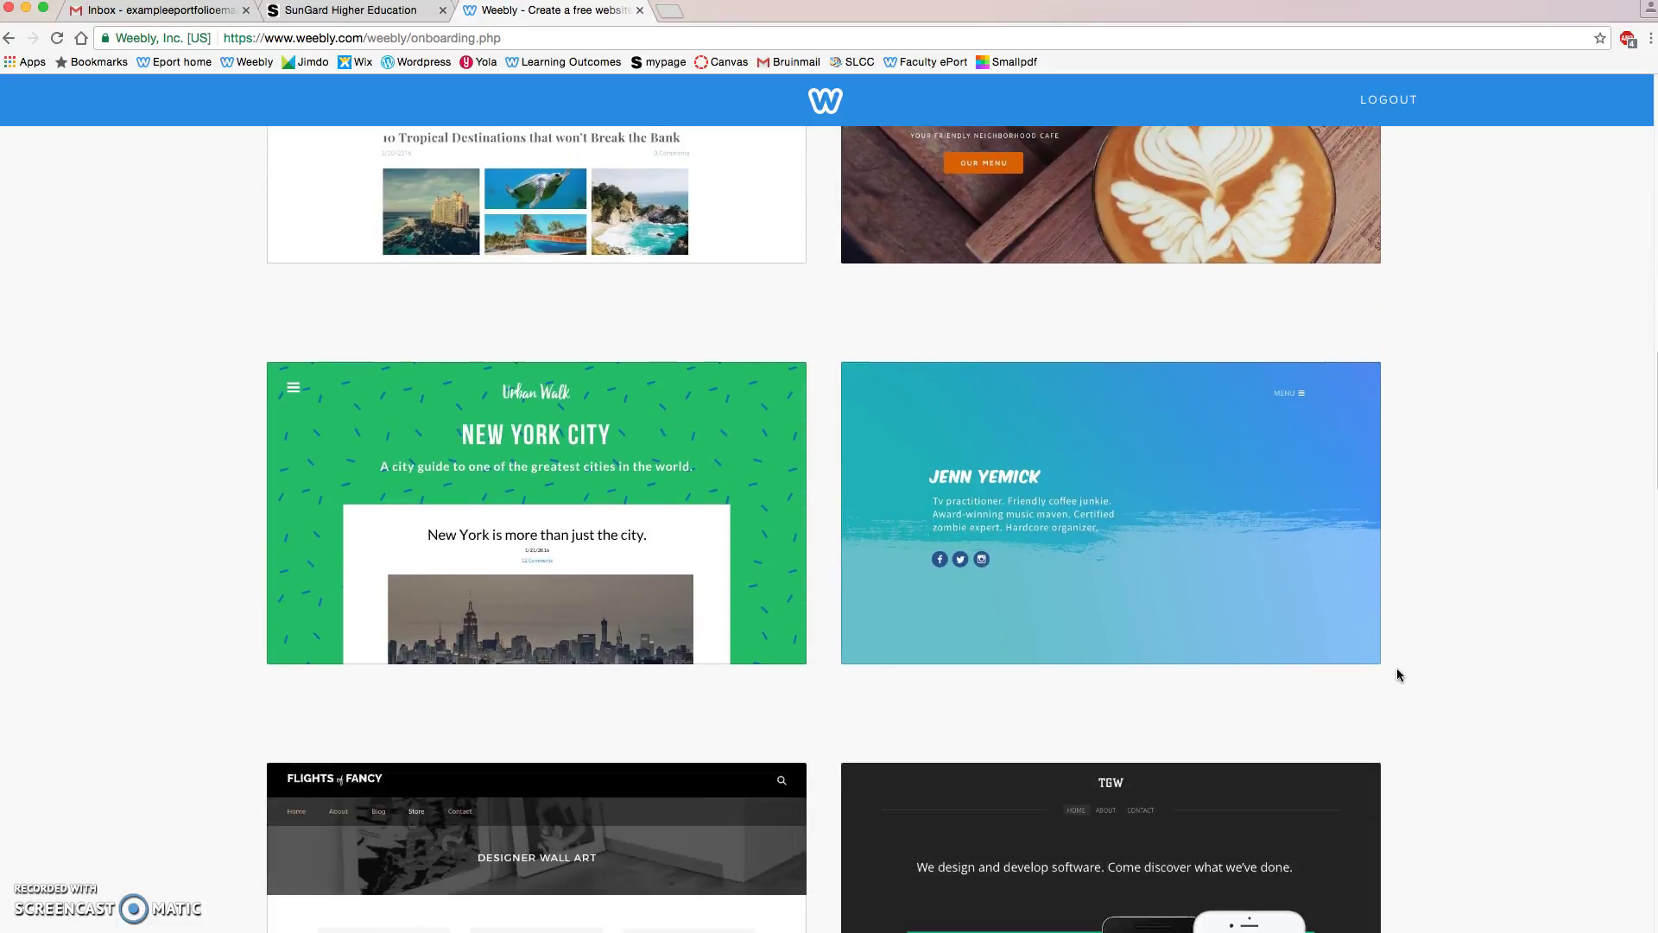
pyautogui.scroll(-10, 1387, 665)
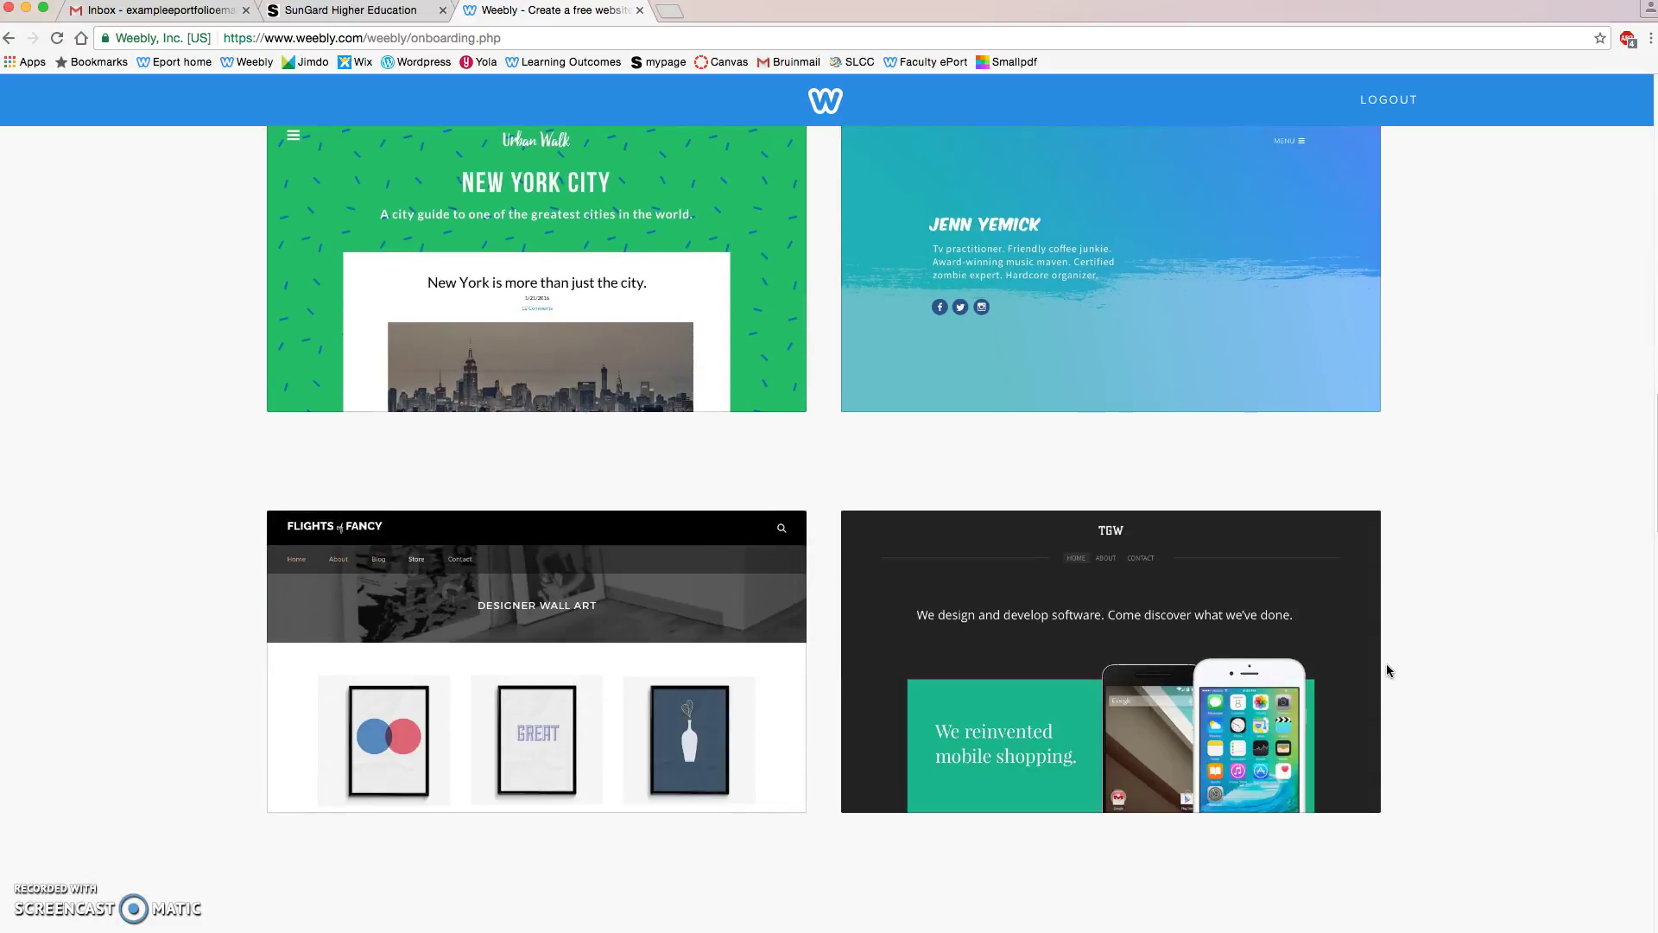
pyautogui.moveTo(1099, 542)
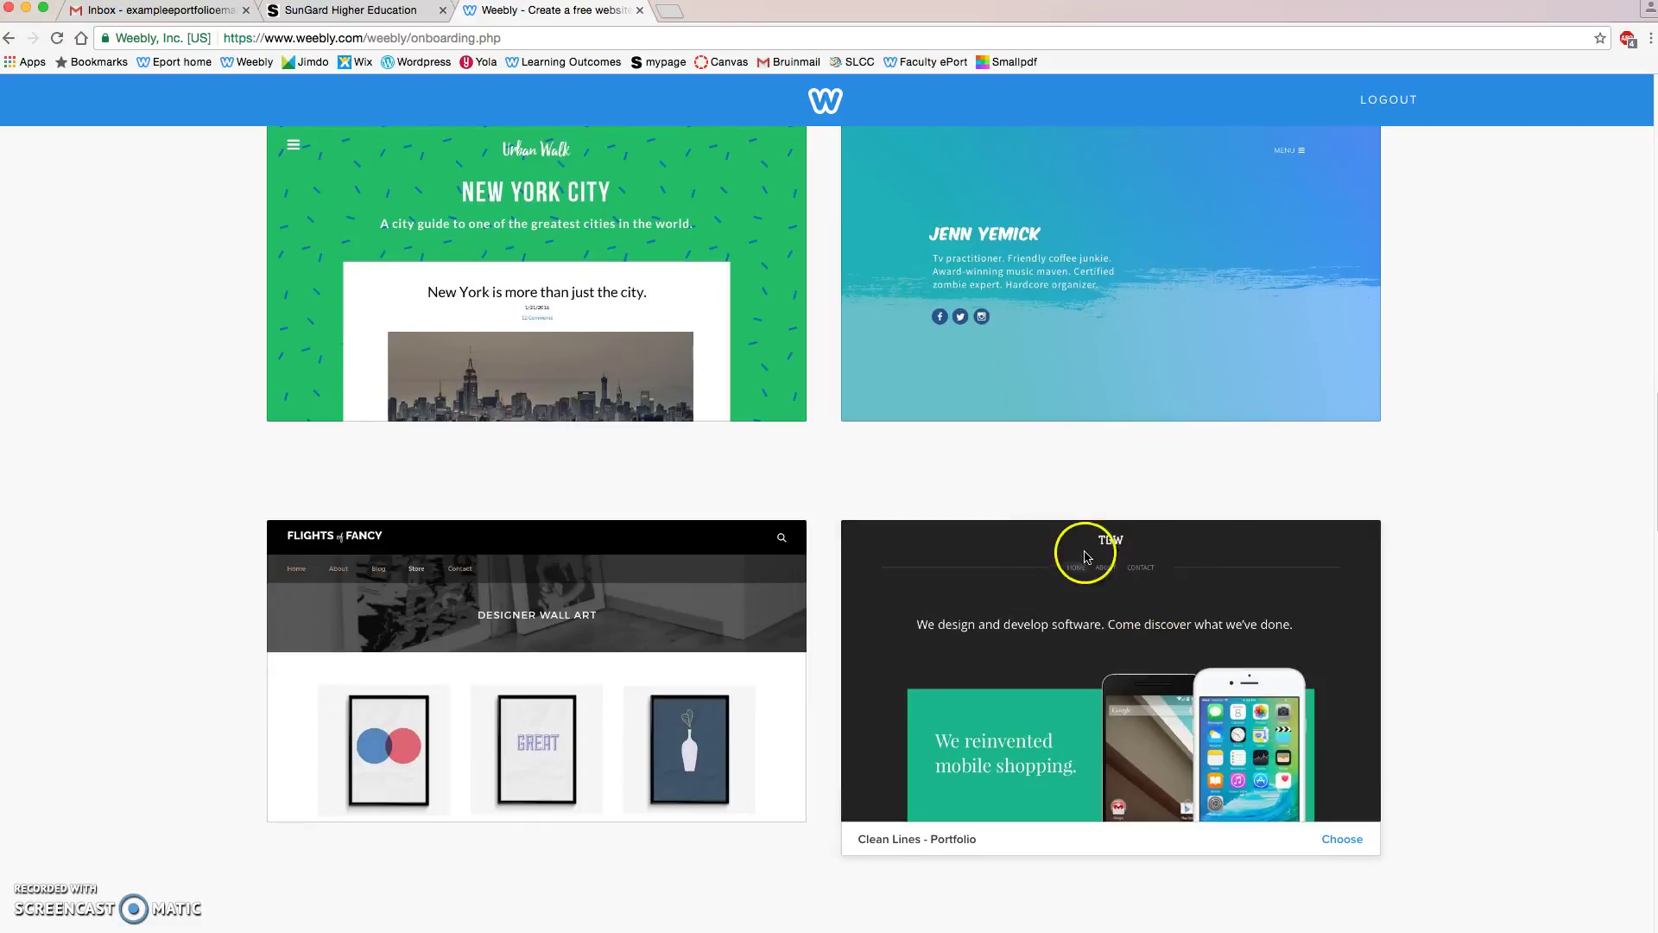
pyautogui.scroll(6, 1072, 570)
pyautogui.scroll(6, 1071, 569)
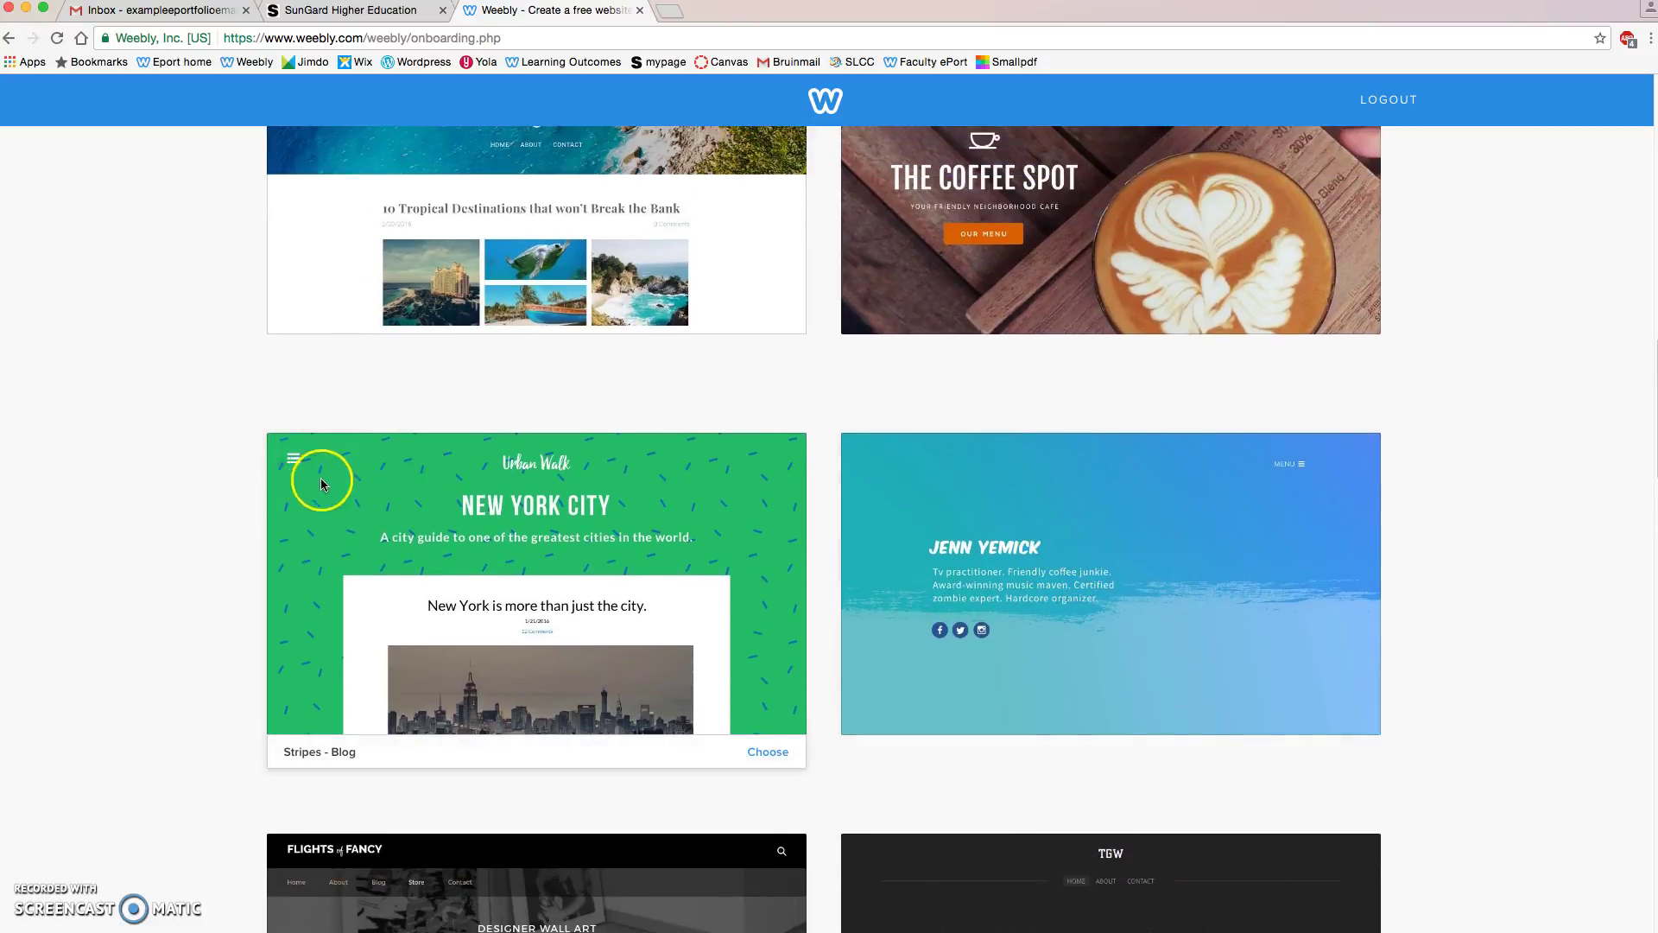
pyautogui.scroll(1, 230, 448)
pyautogui.scroll(5, 228, 450)
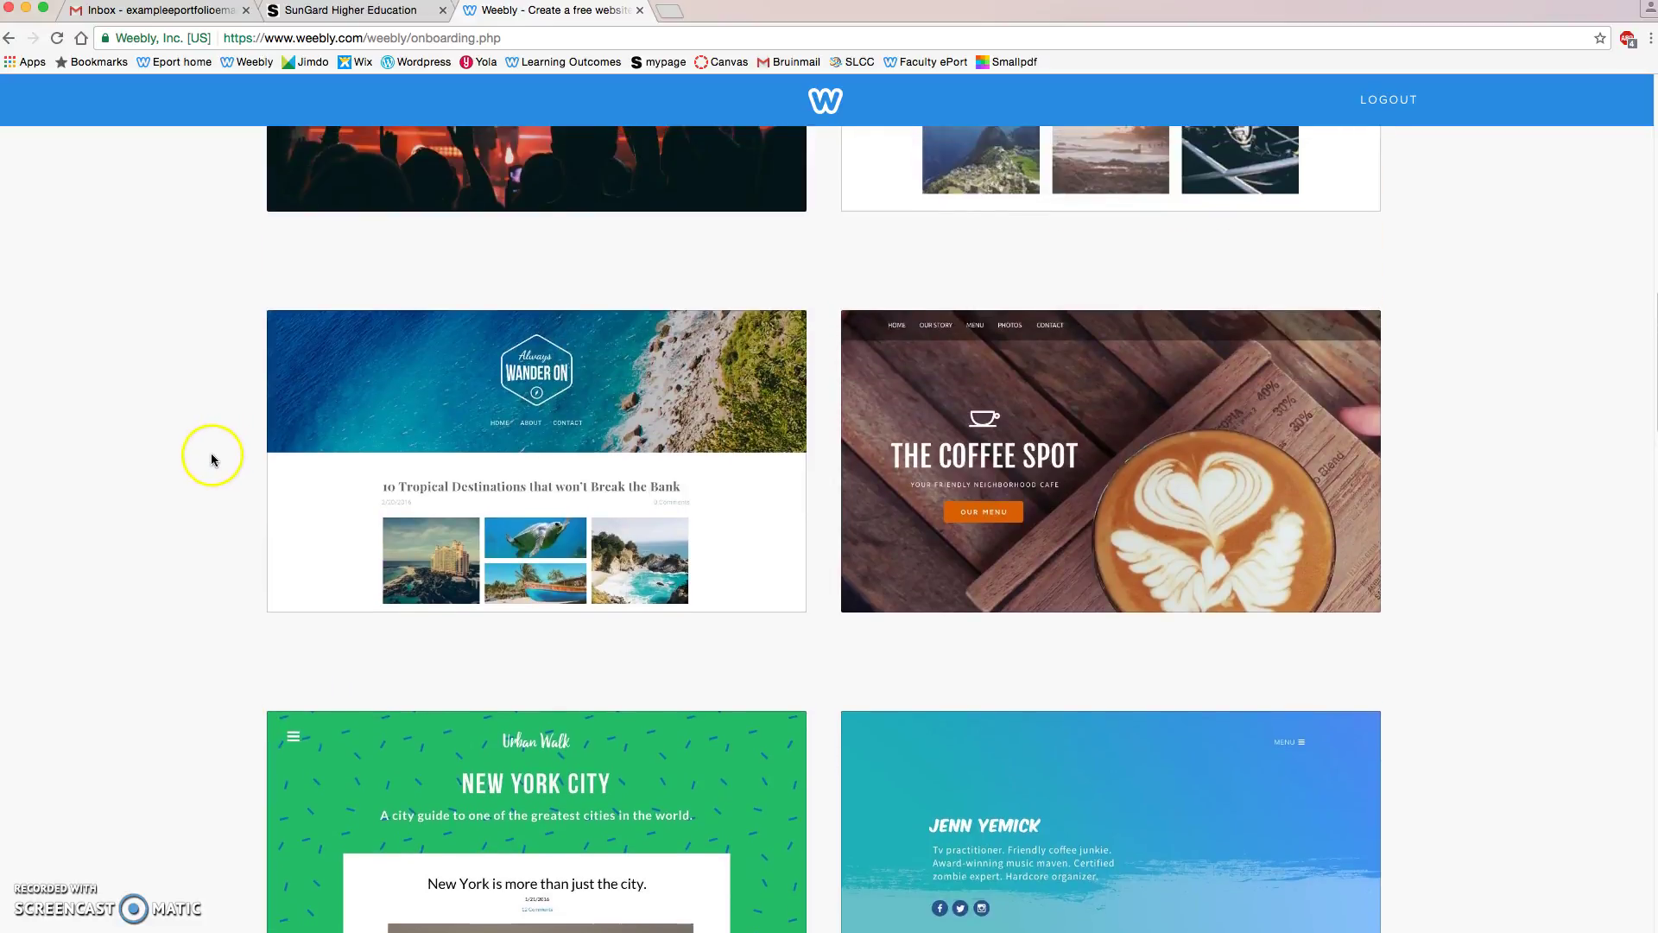
pyautogui.scroll(4, 214, 458)
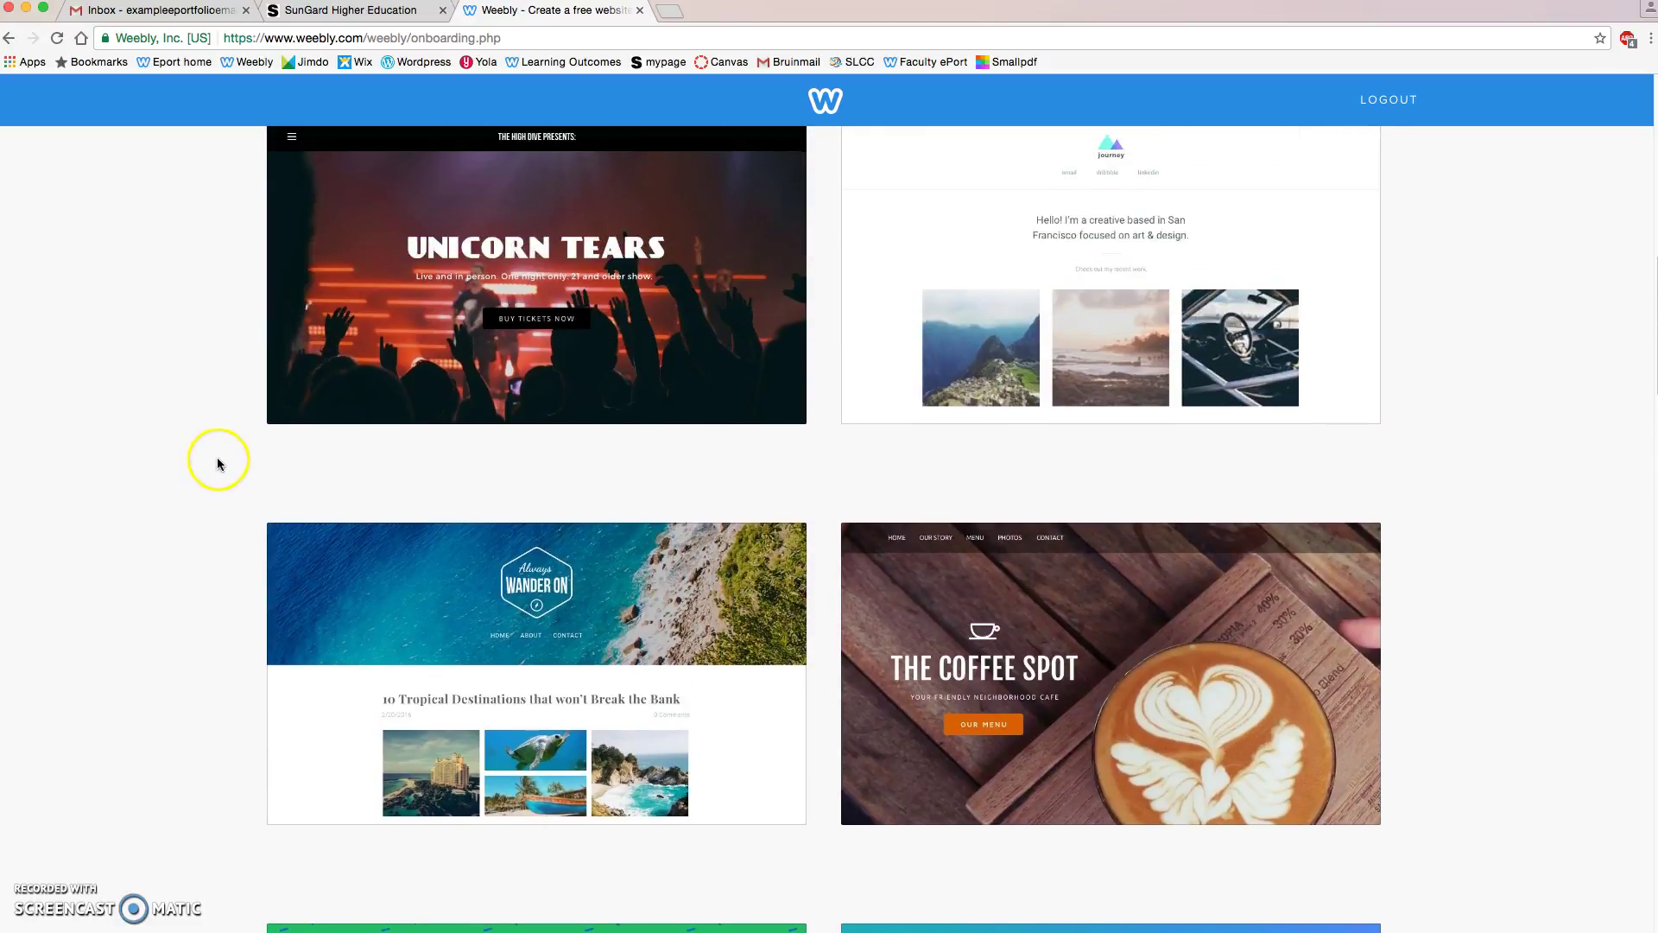
pyautogui.scroll(5, 216, 458)
pyautogui.scroll(3, 216, 454)
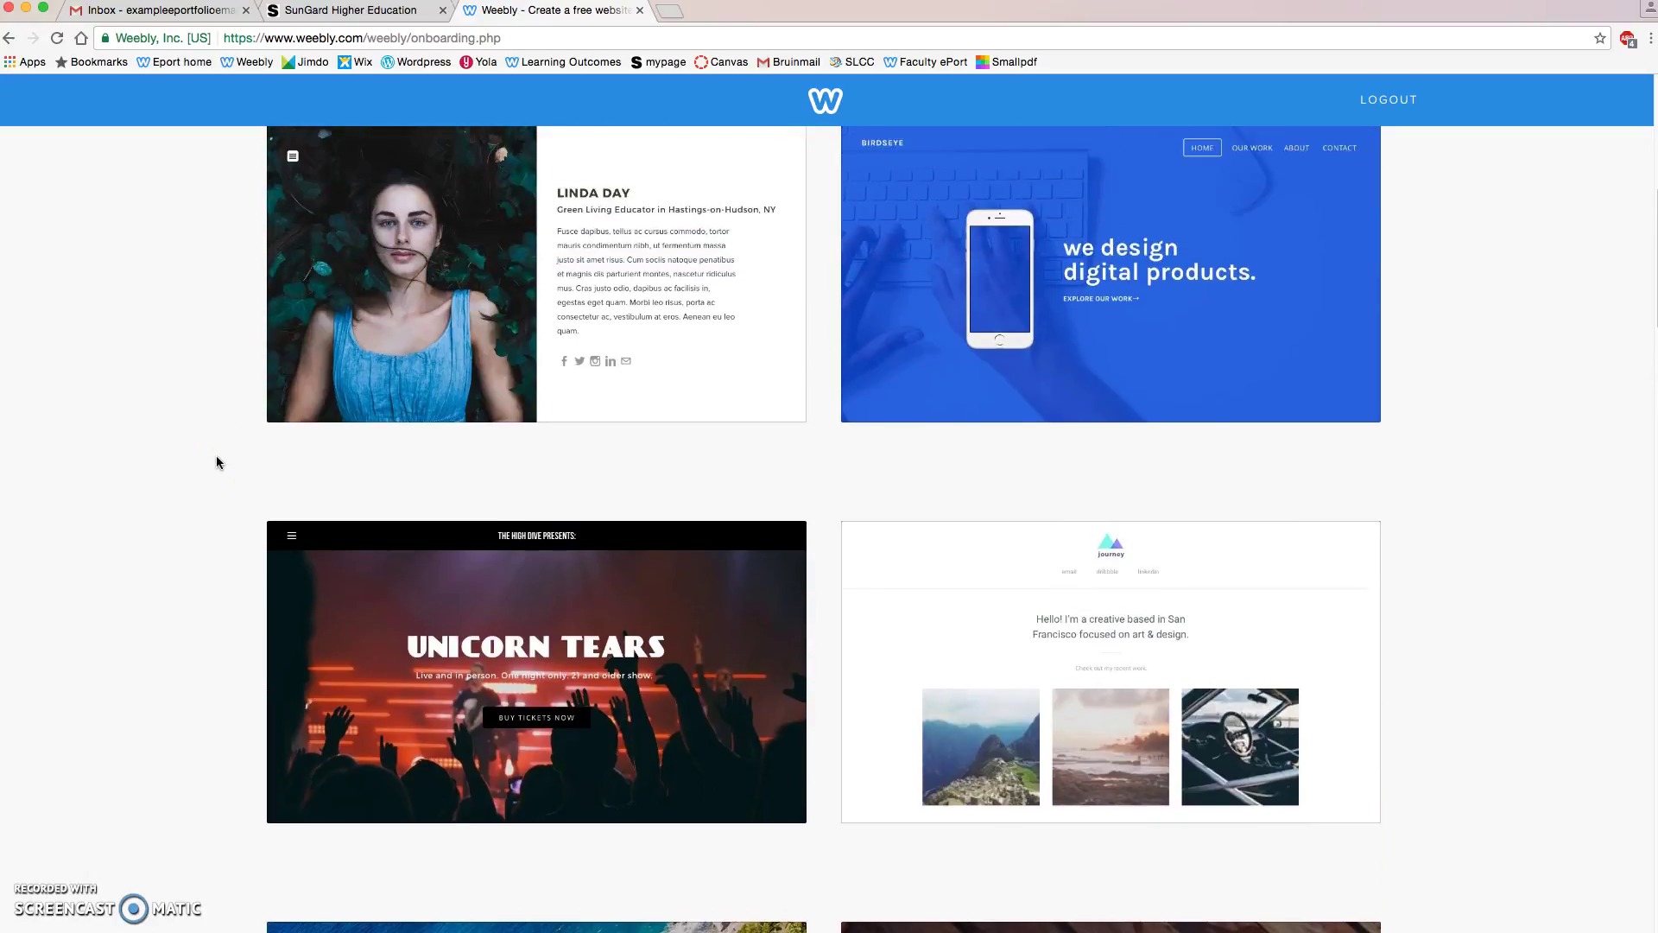
pyautogui.scroll(8, 214, 458)
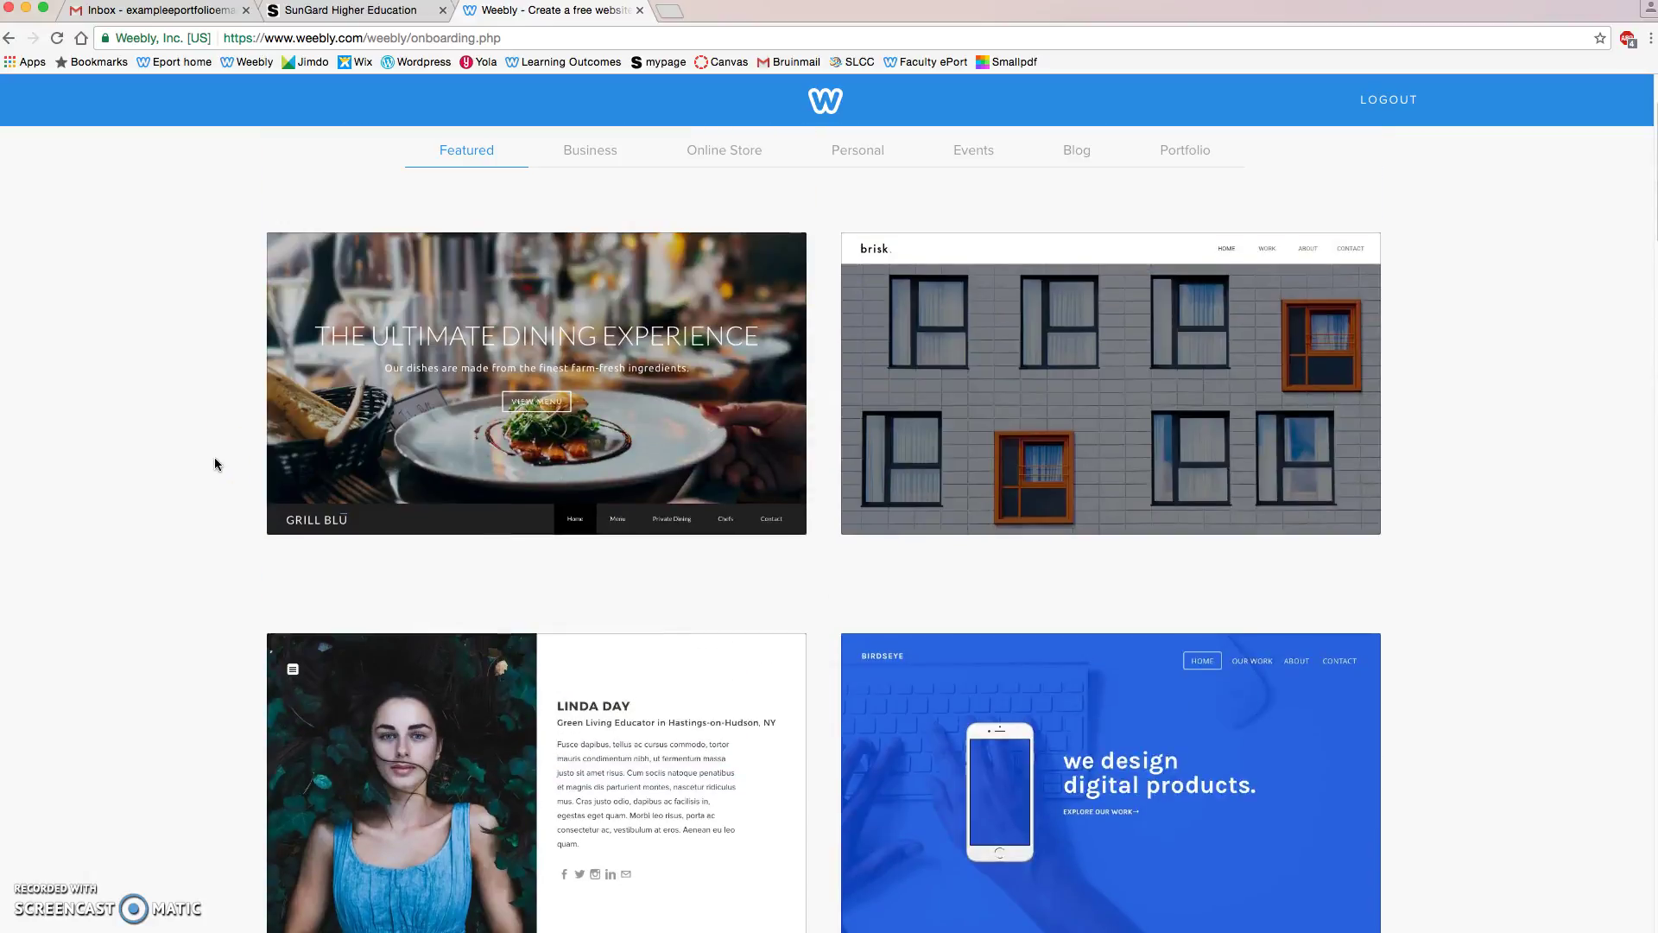
pyautogui.scroll(-1, 214, 458)
pyautogui.moveTo(444, 407)
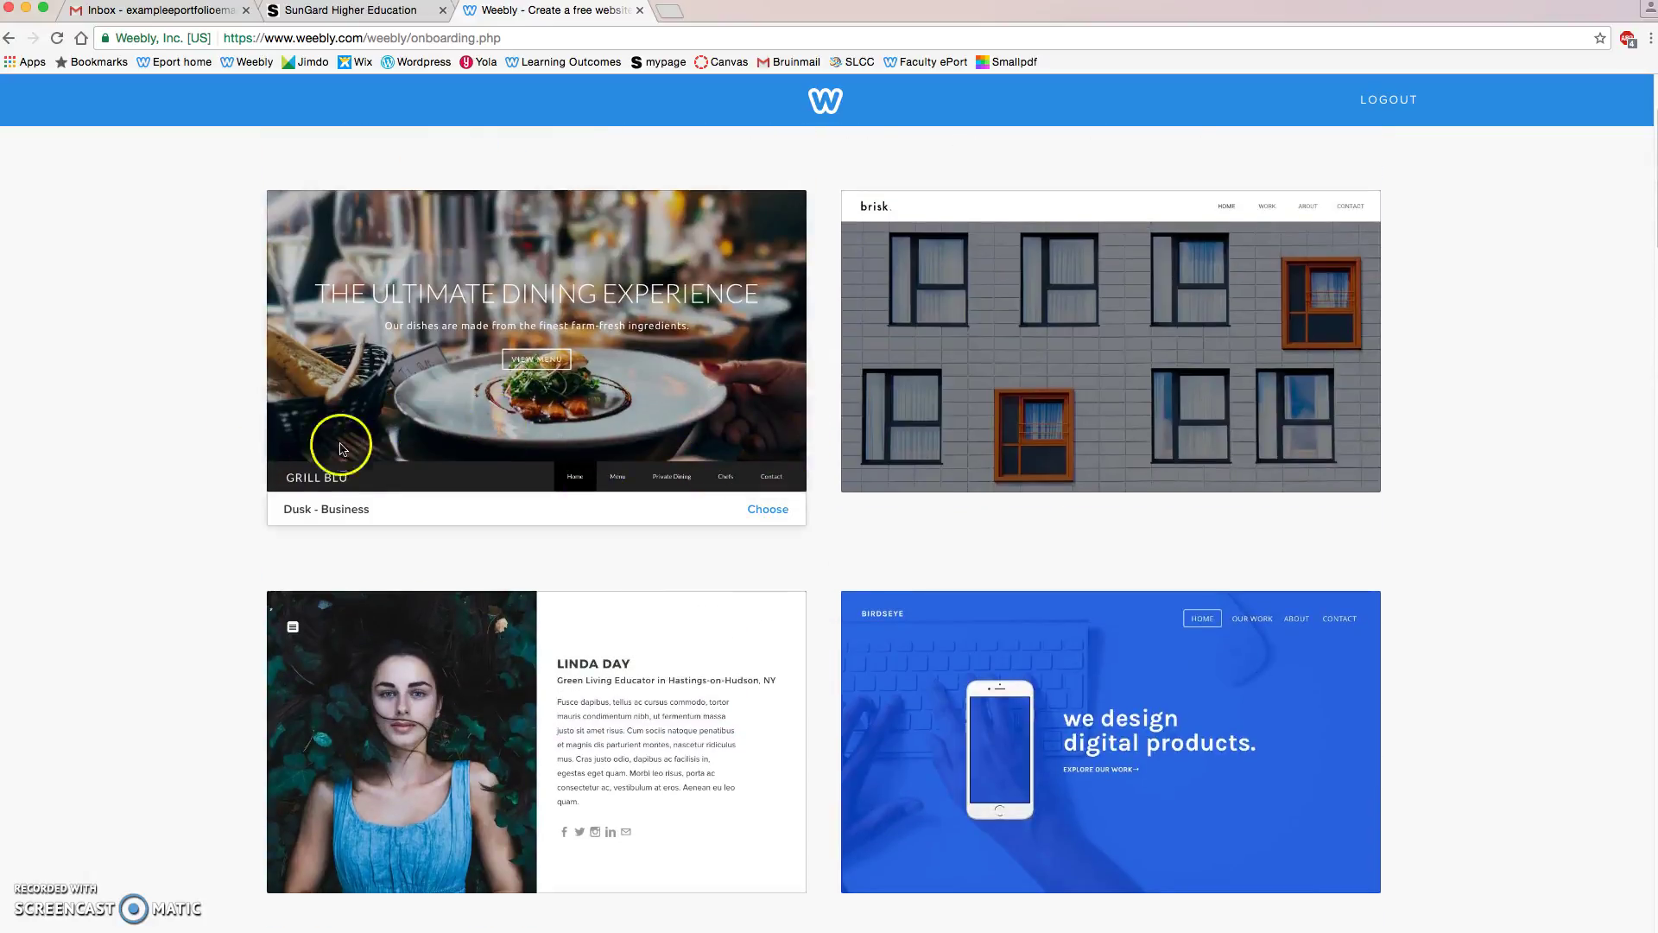
pyautogui.scroll(-20, 233, 466)
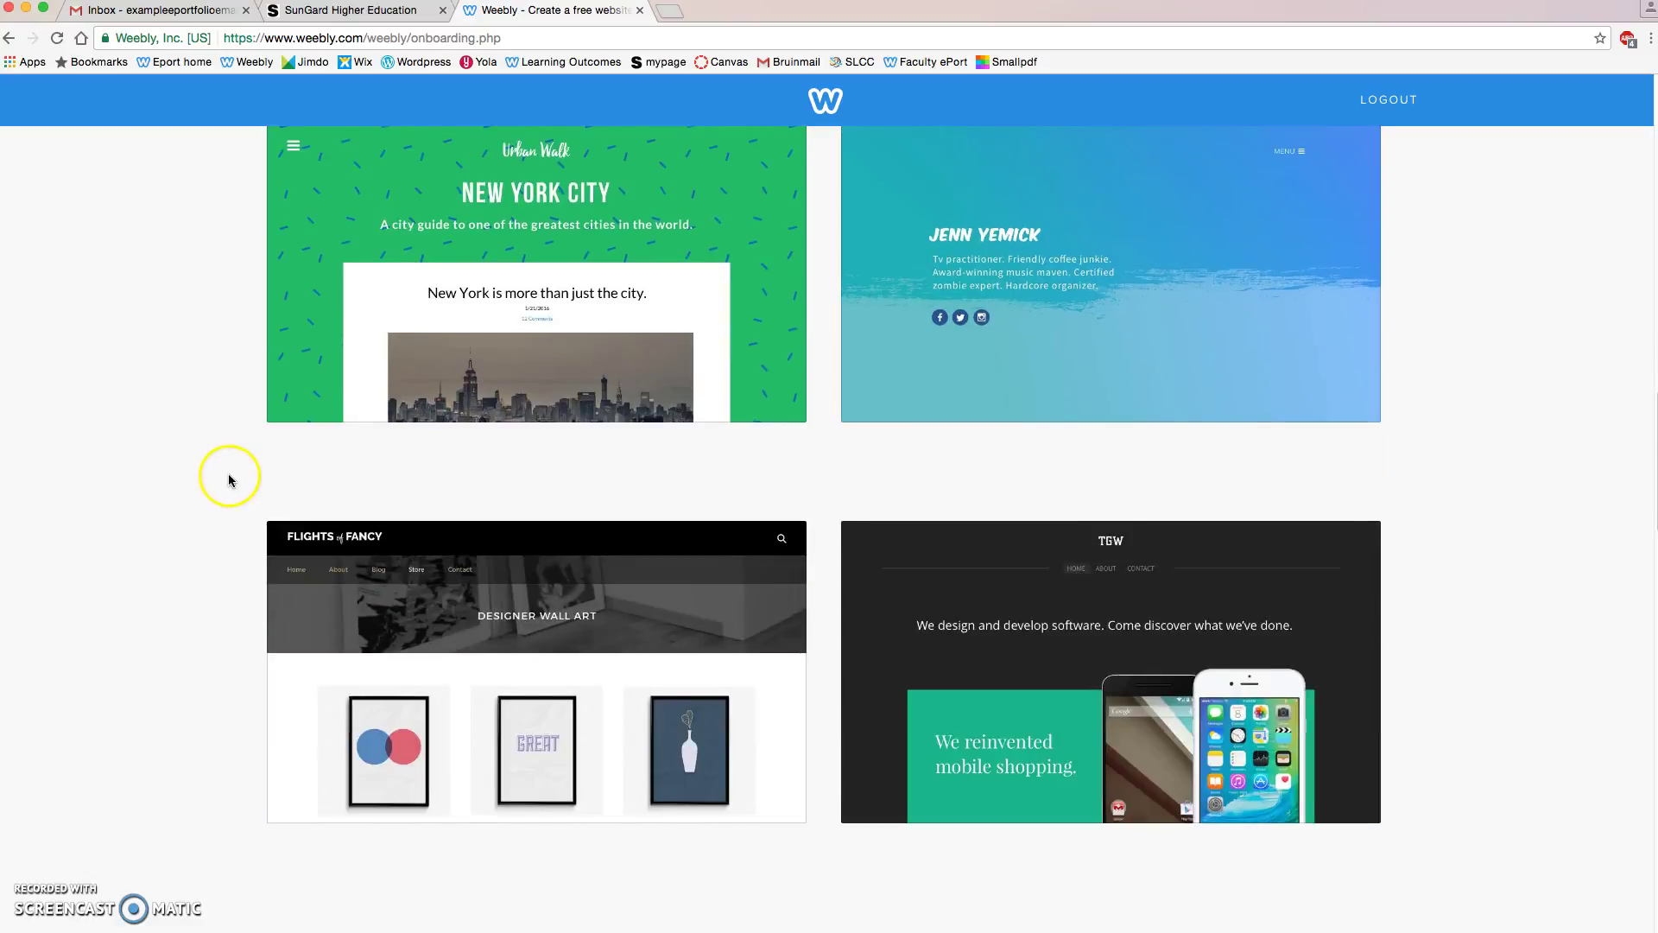
pyautogui.scroll(-1, 230, 480)
pyautogui.scroll(-1, 228, 481)
pyautogui.moveTo(581, 636)
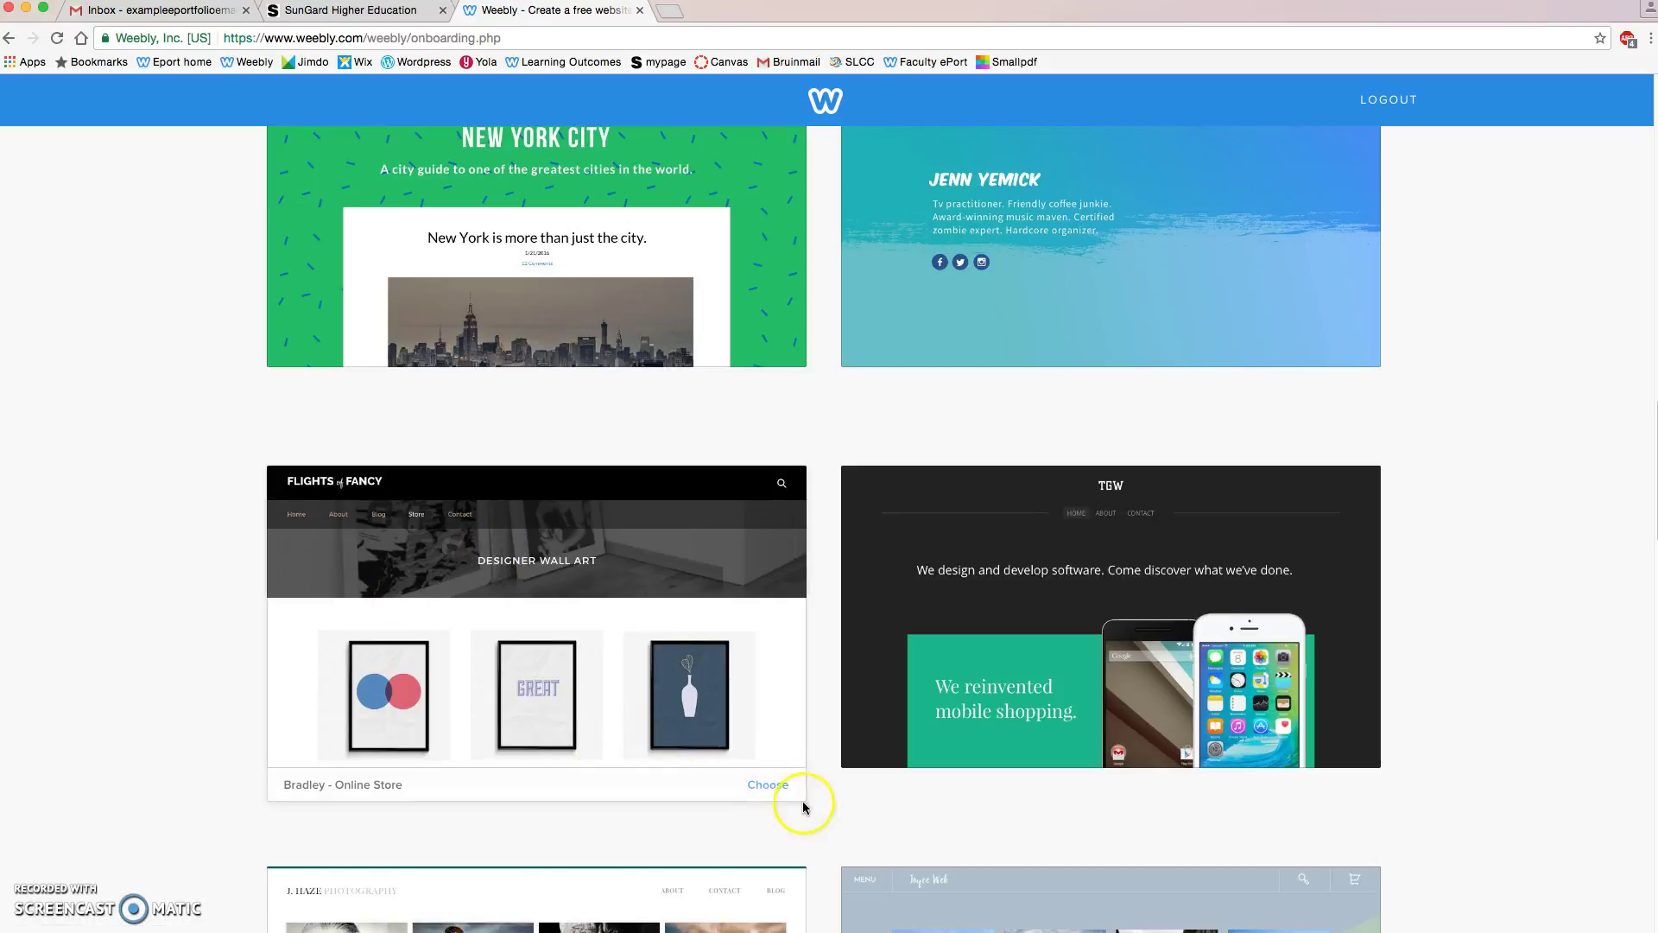
pyautogui.click(769, 787)
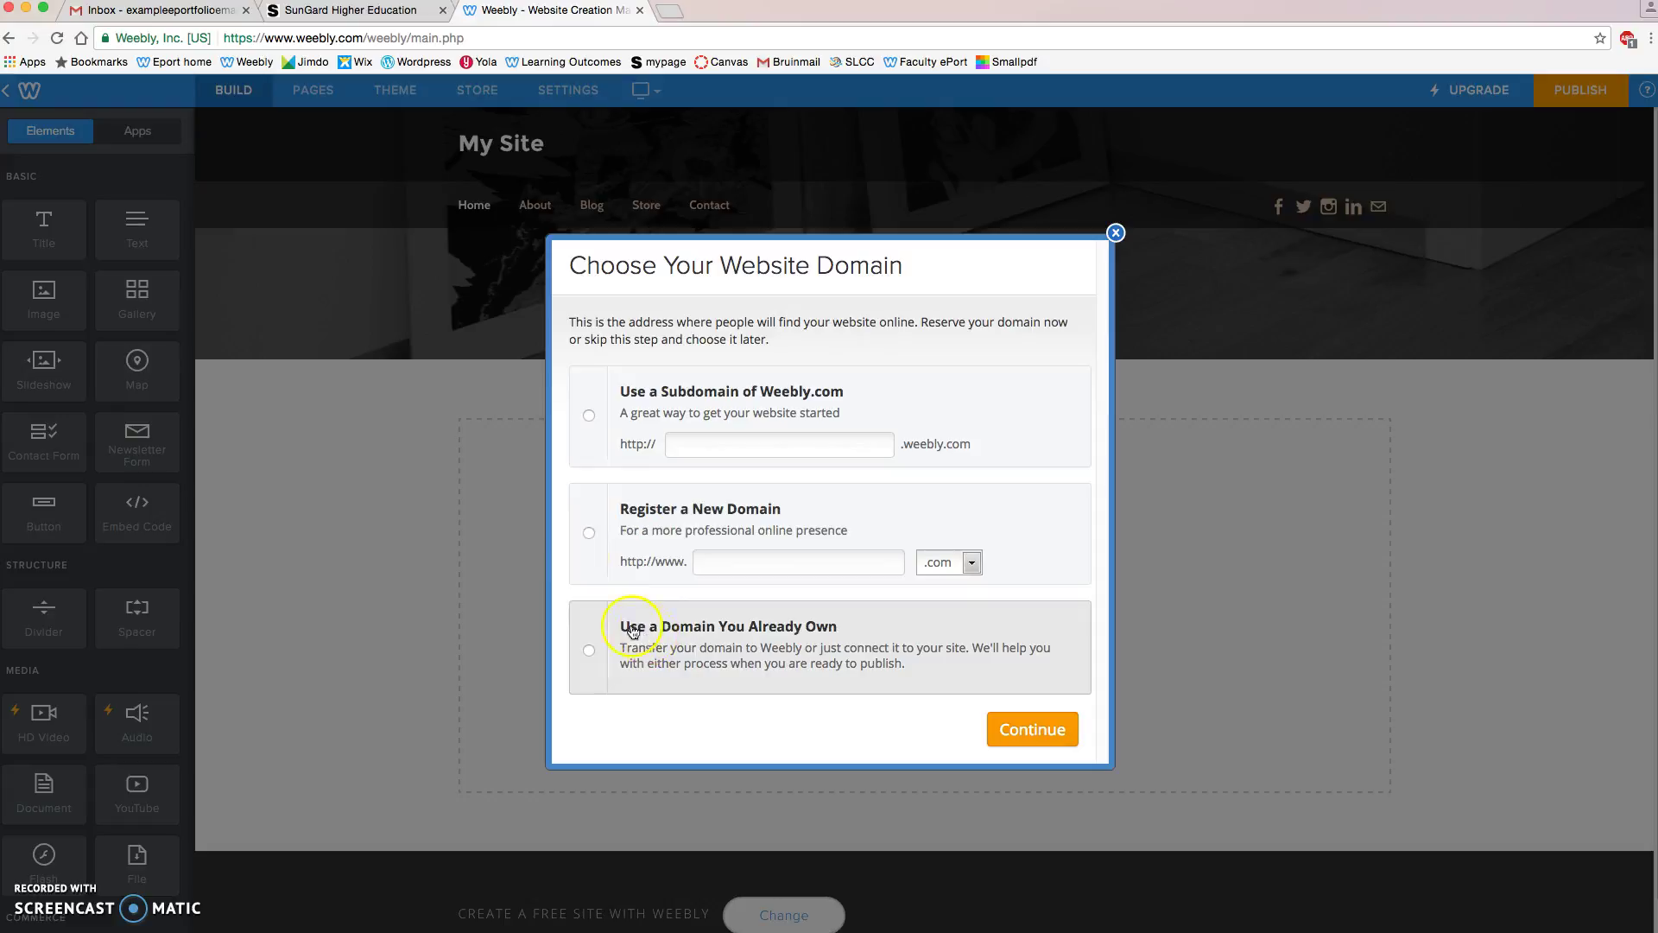
# Step: Claim an available free weebly.com subdomain ending in 12345, then dismiss the getting-started tip
pyautogui.click(691, 443)
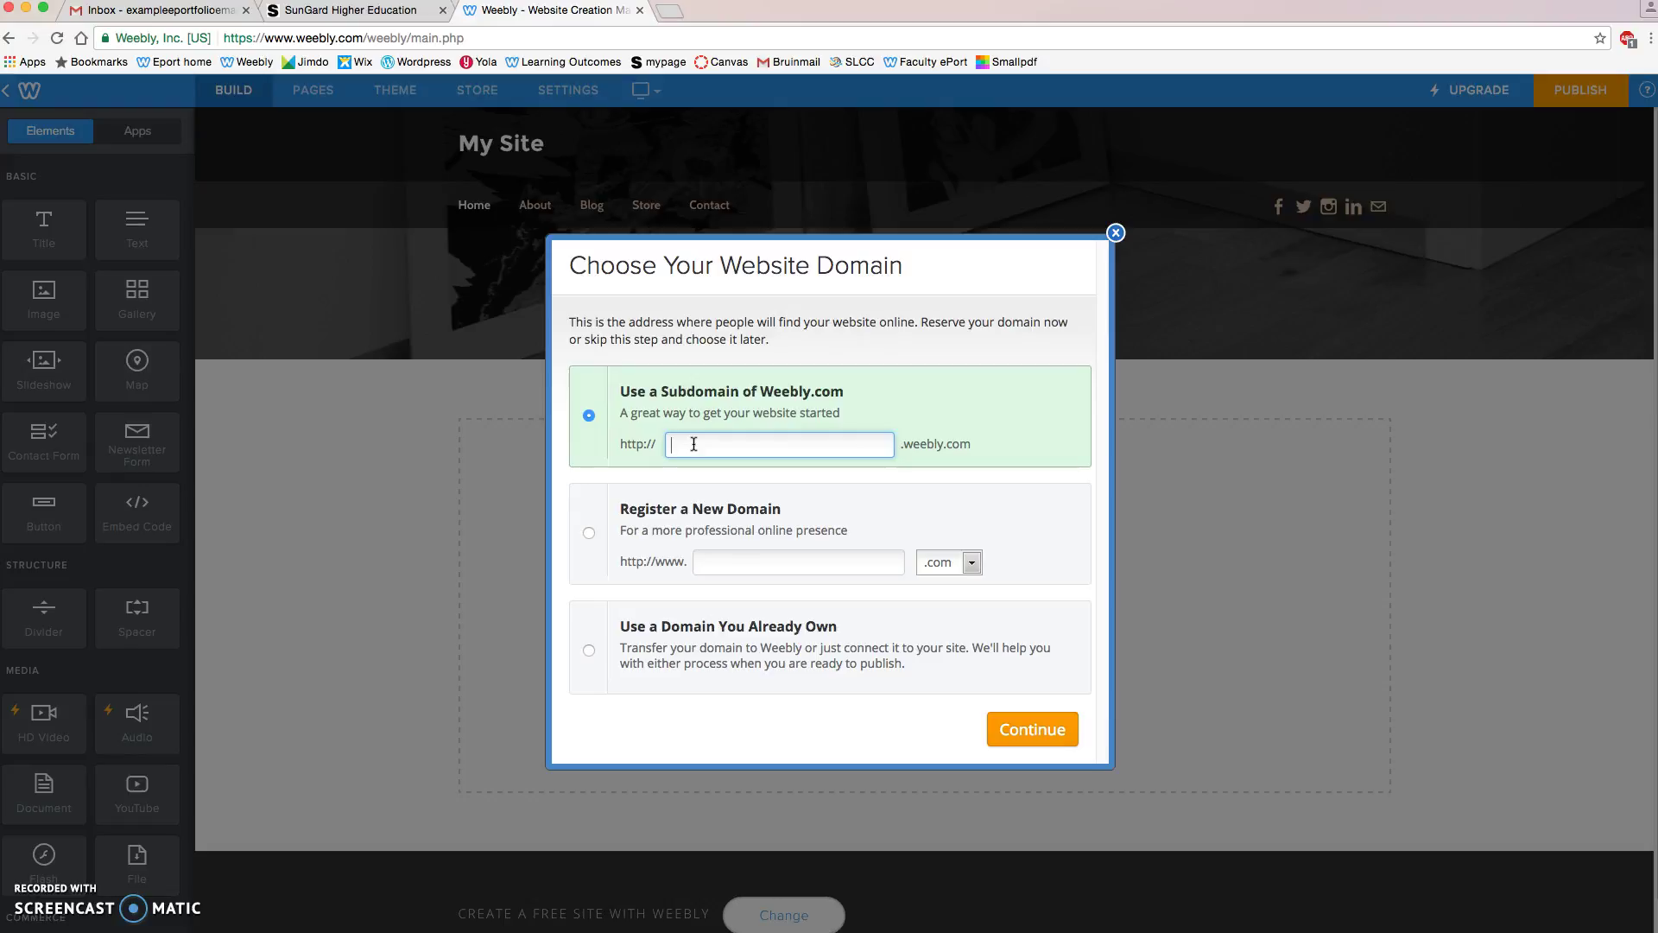
pyautogui.write('doe')
pyautogui.write('12345')
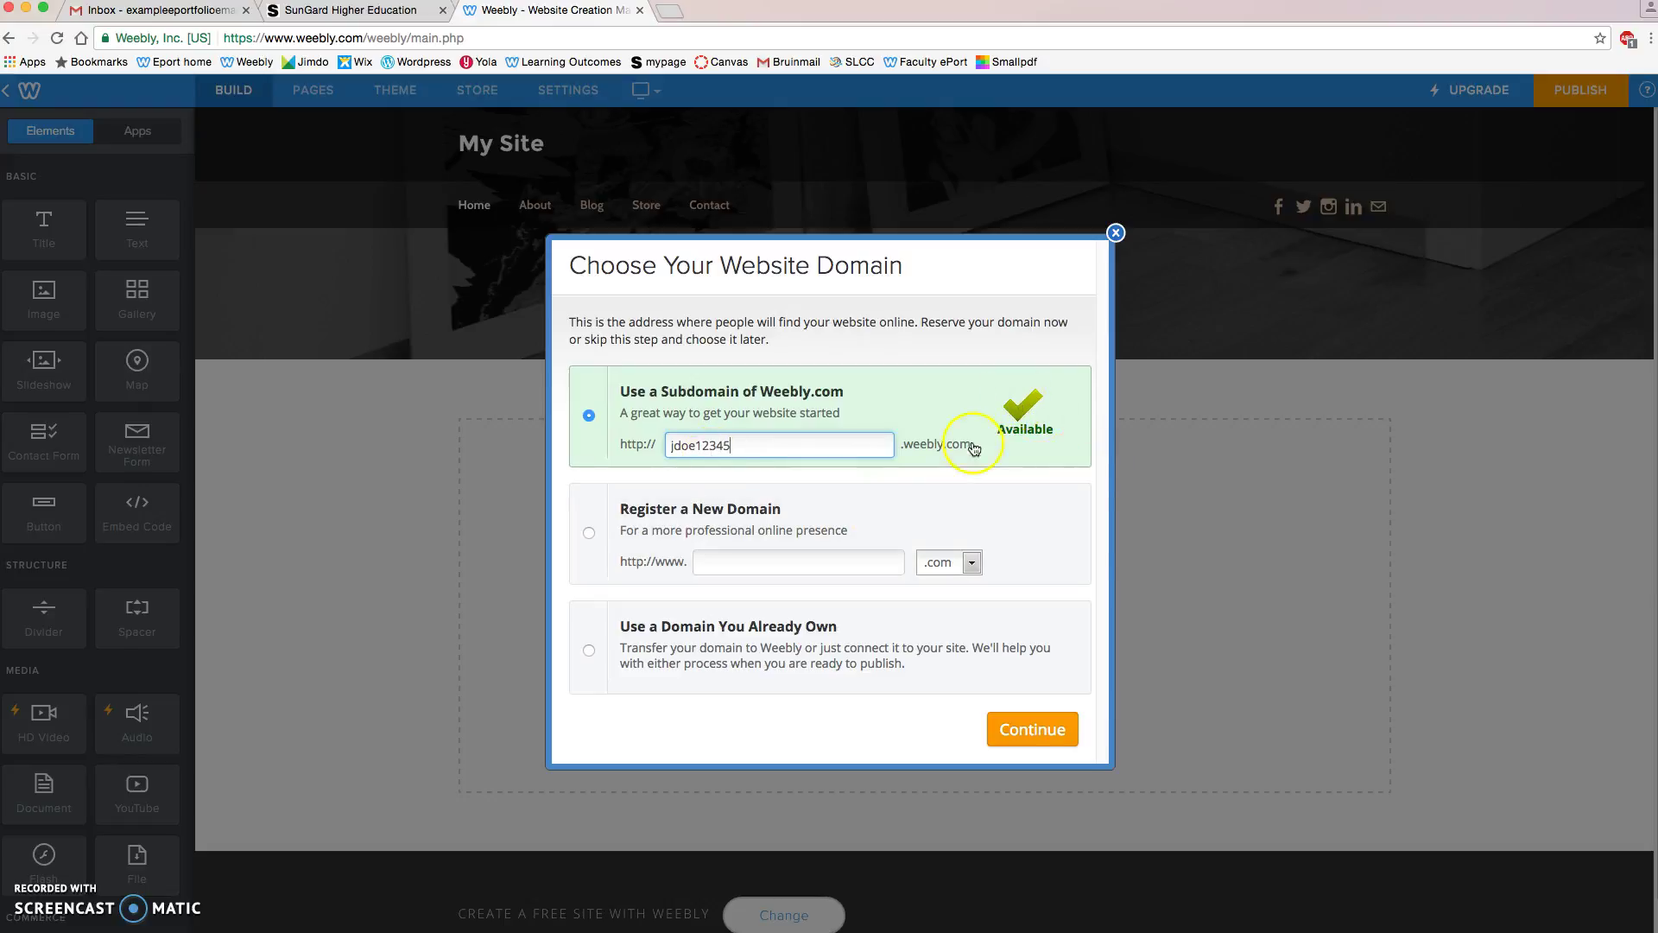
pyautogui.click(1033, 733)
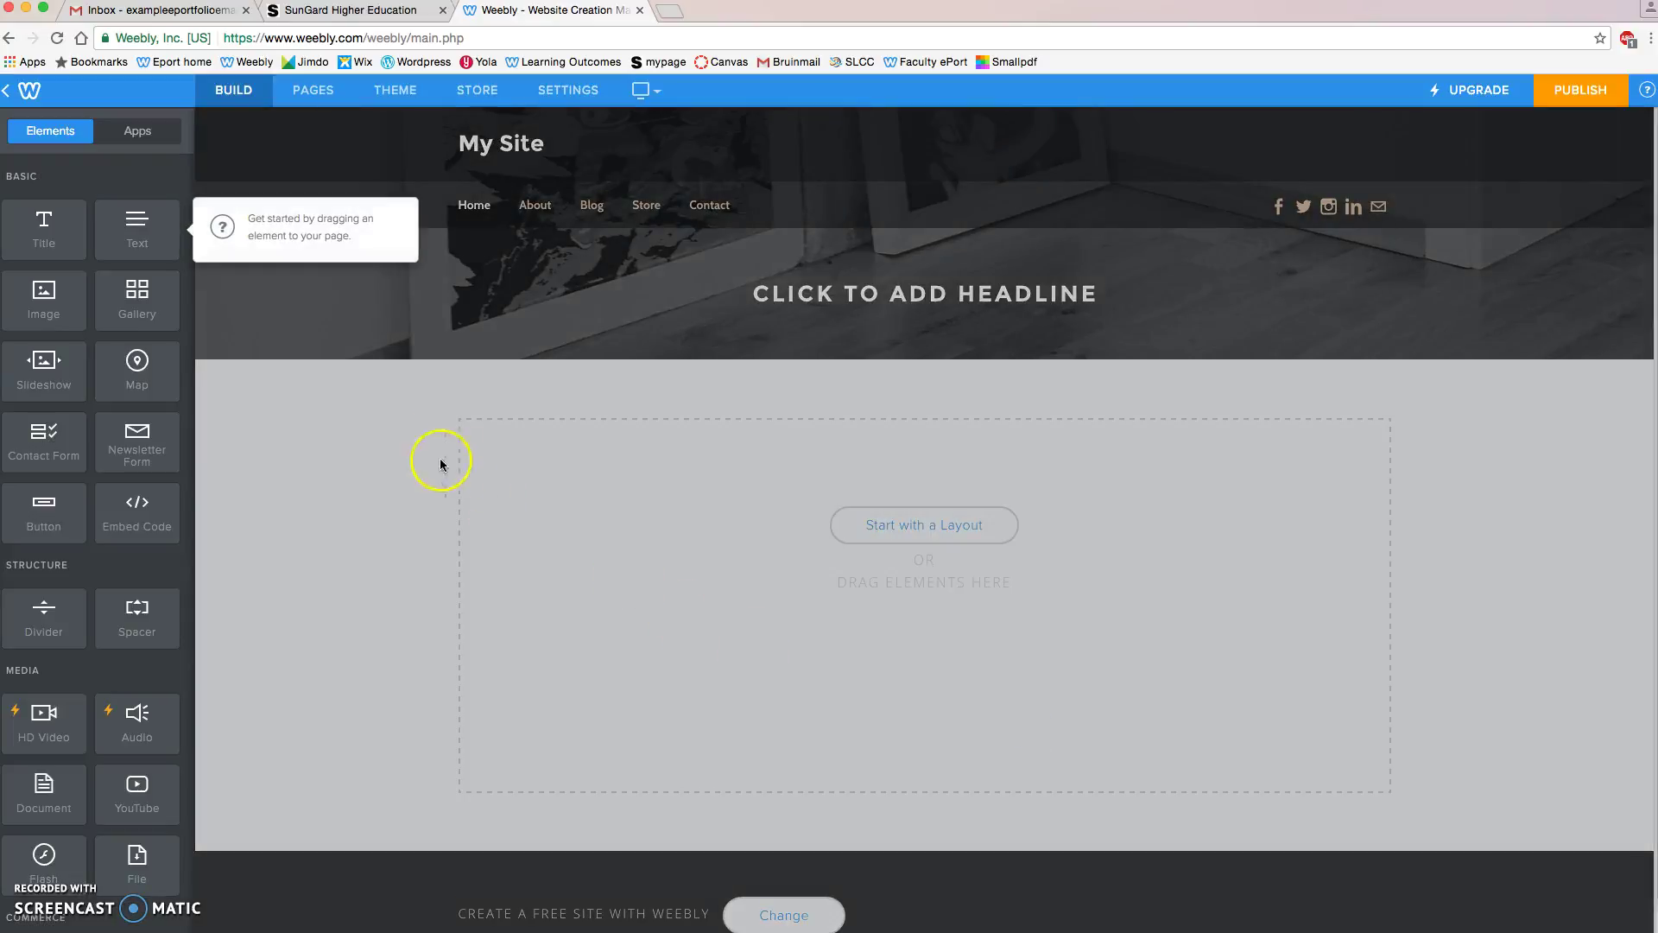
pyautogui.click(377, 409)
pyautogui.click(313, 375)
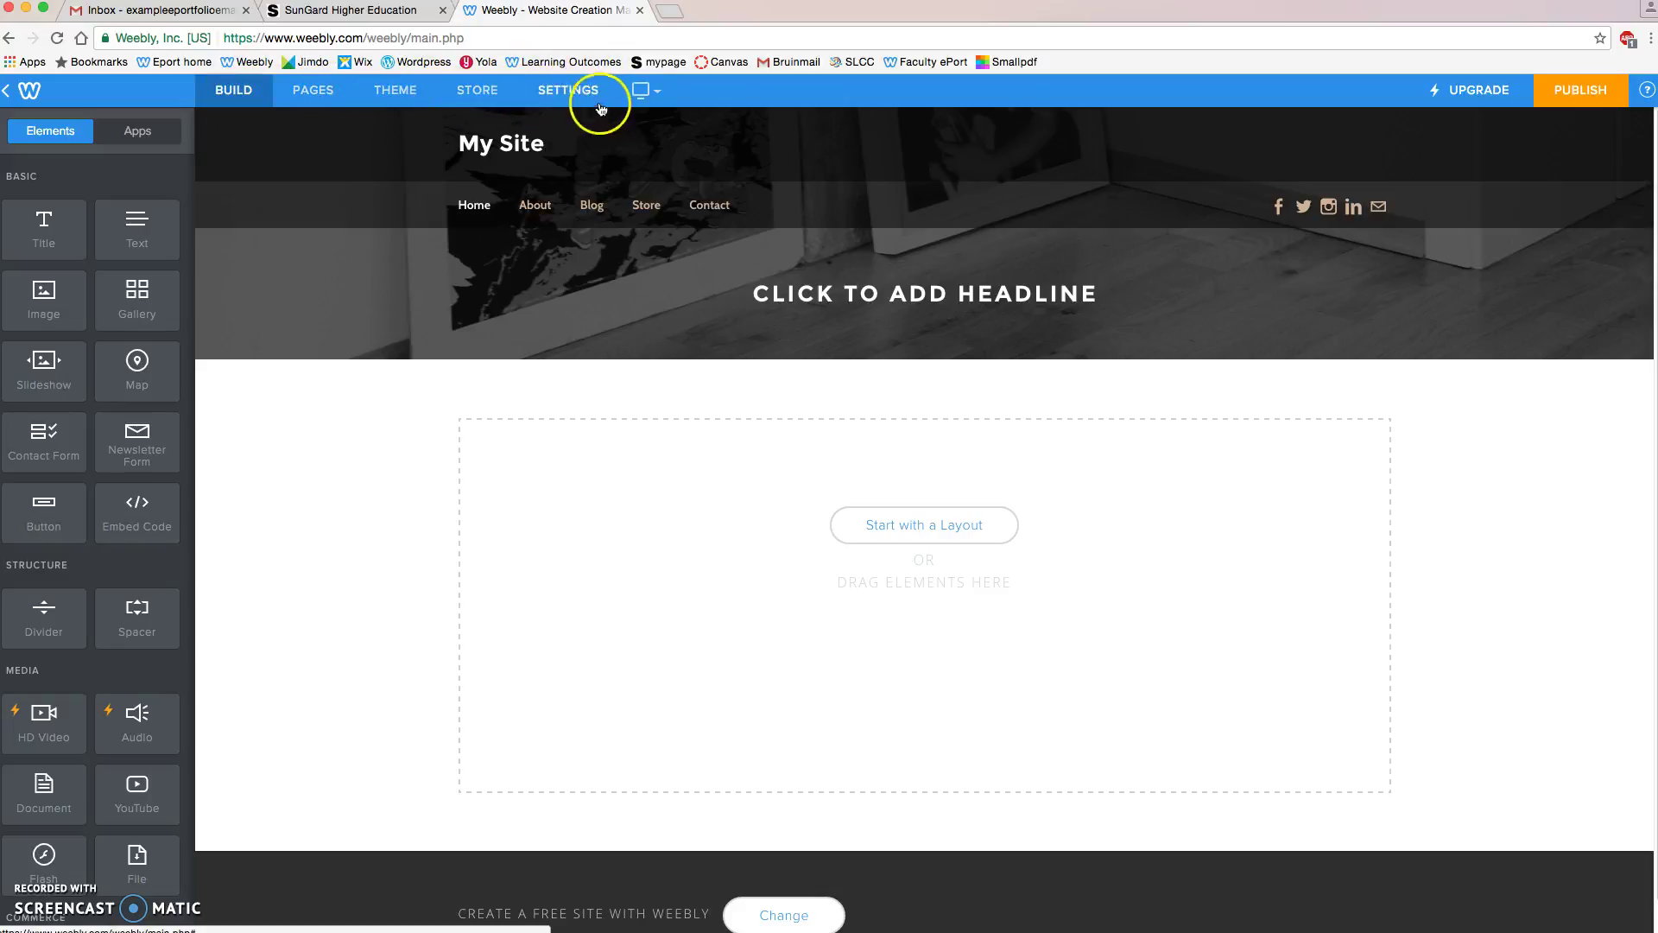
# Step: Uncheck 'Group excess pages under More...' in the General settings' Navigation section
pyautogui.click(575, 93)
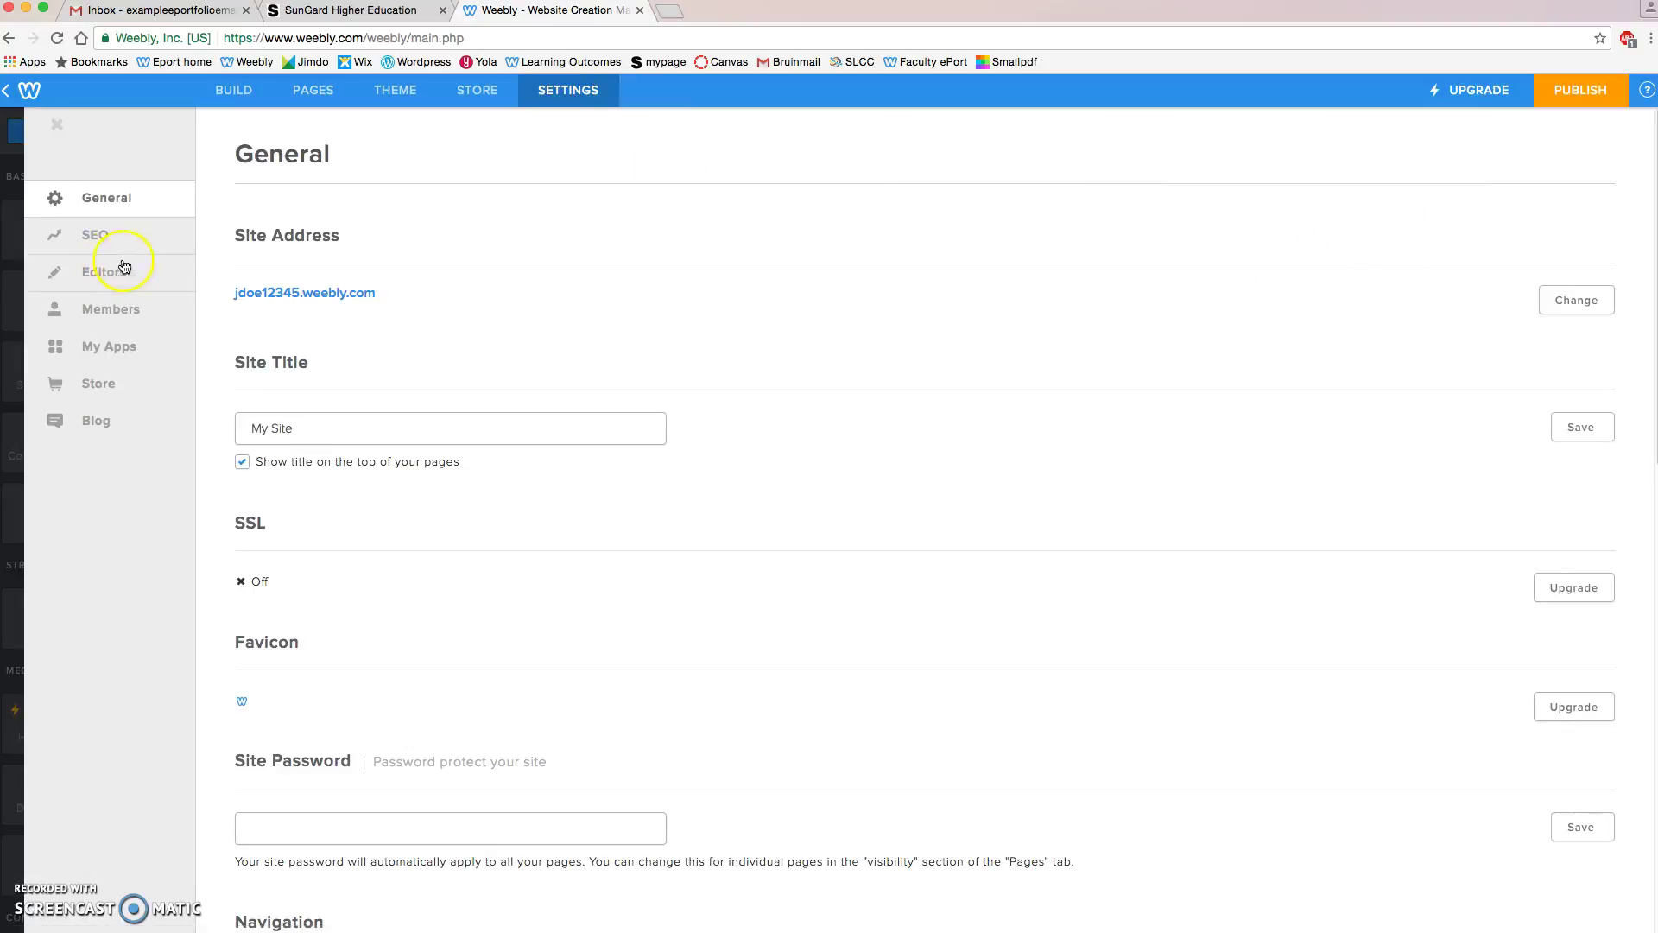
pyautogui.scroll(-1, 470, 318)
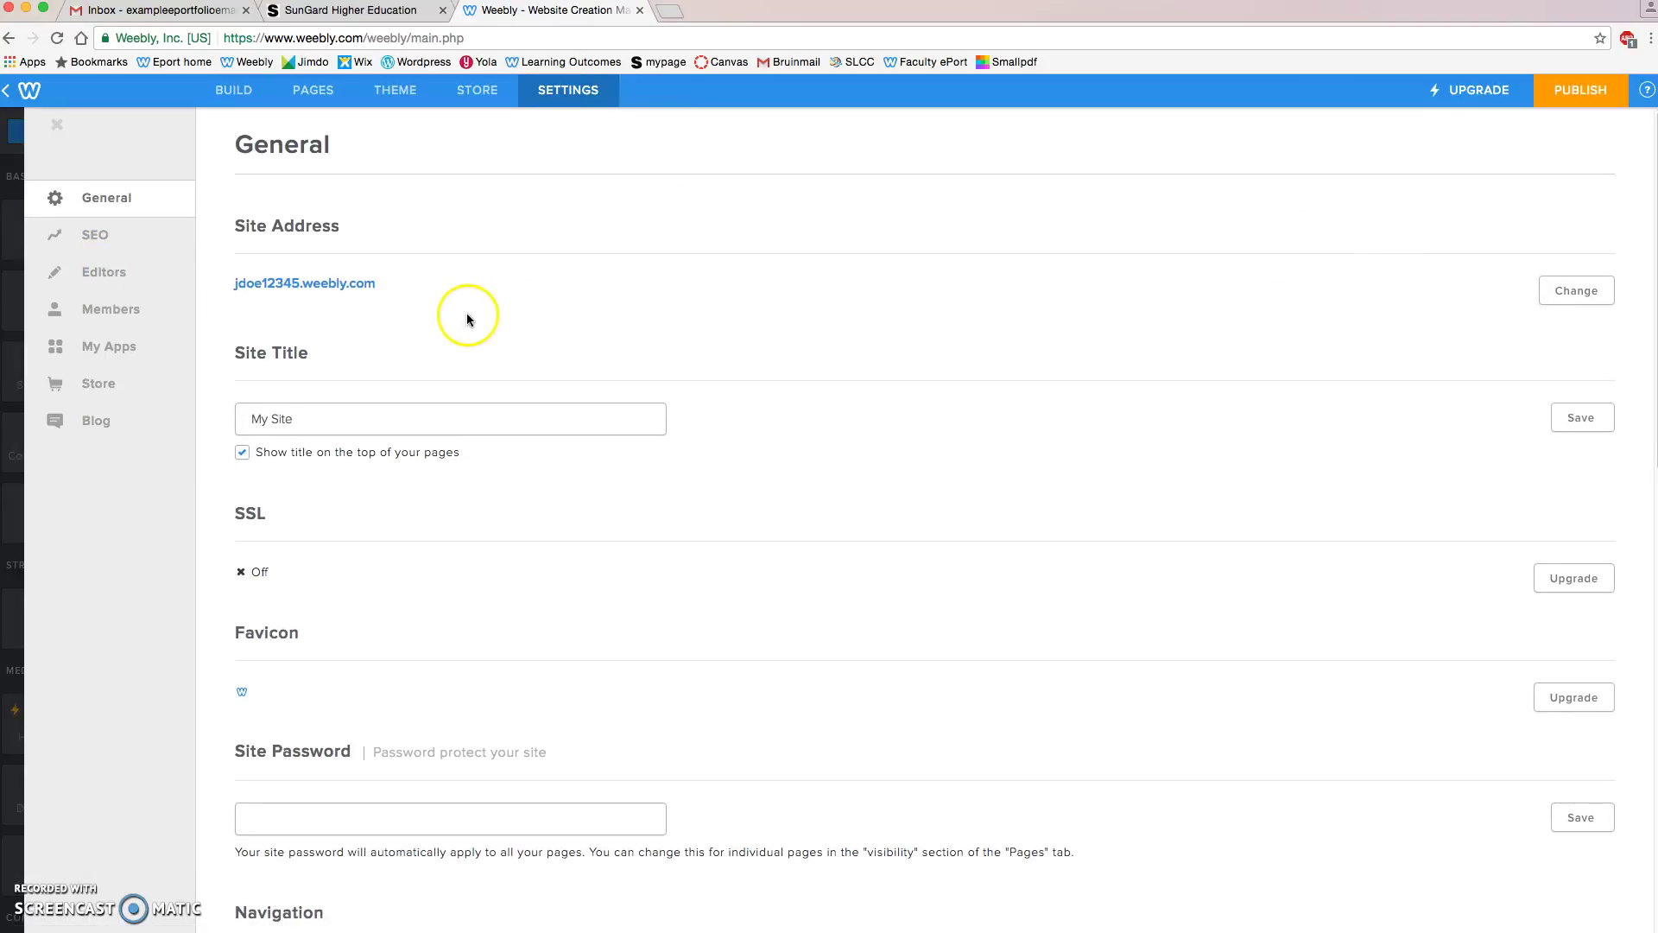
pyautogui.scroll(-5, 468, 318)
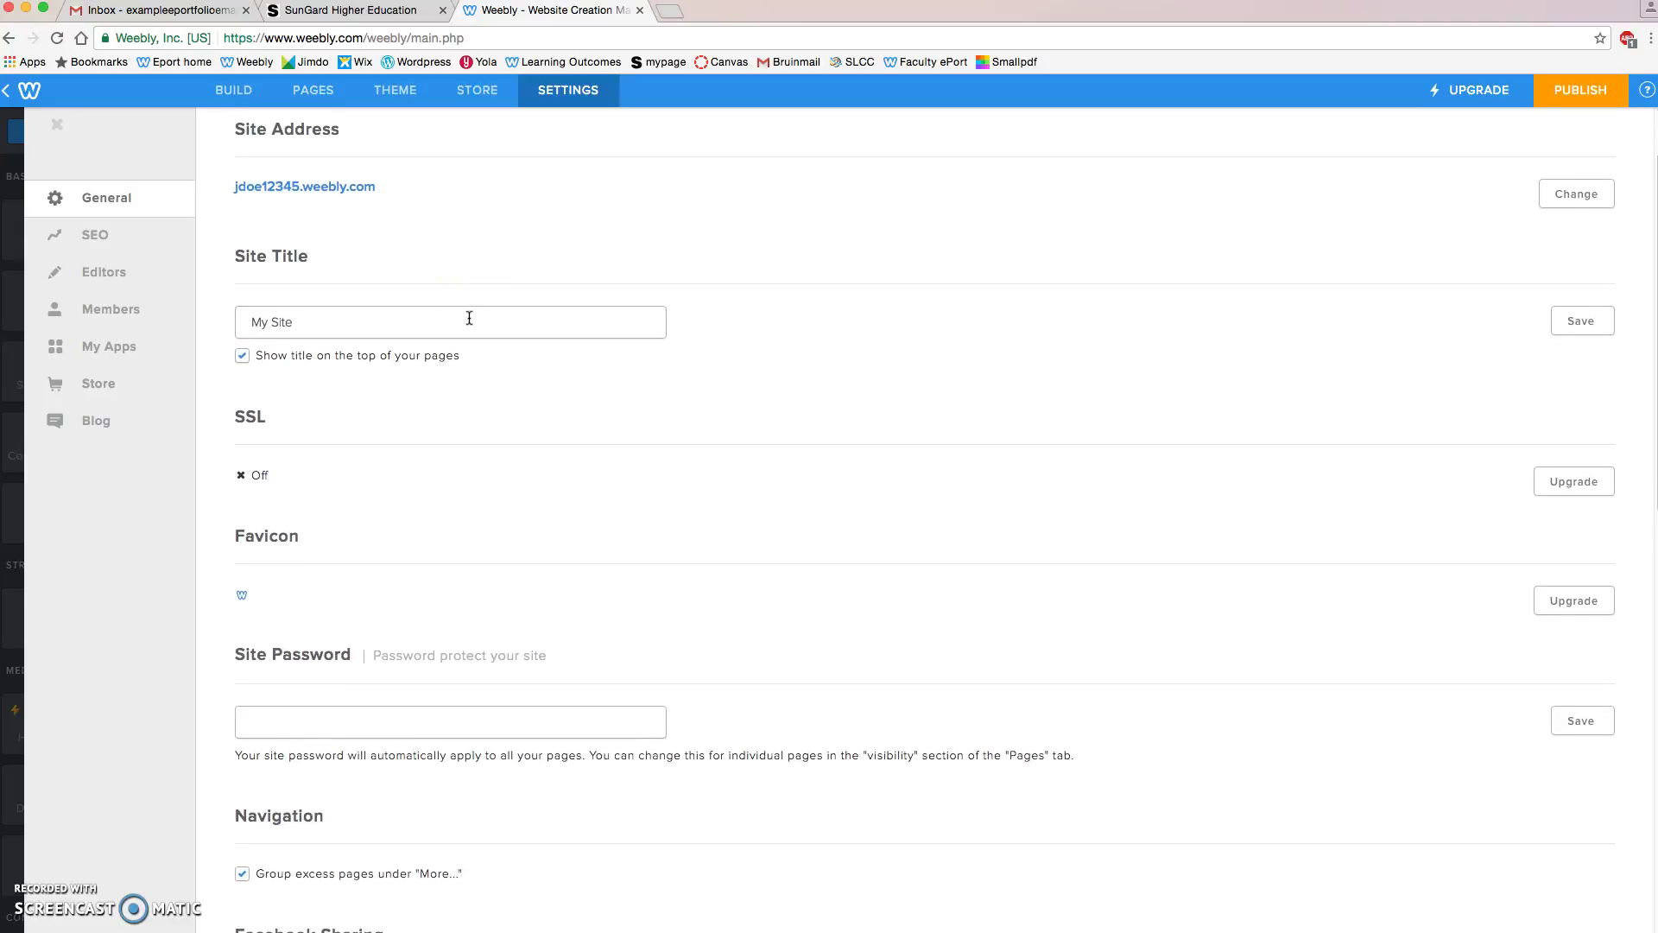
pyautogui.scroll(-2, 469, 326)
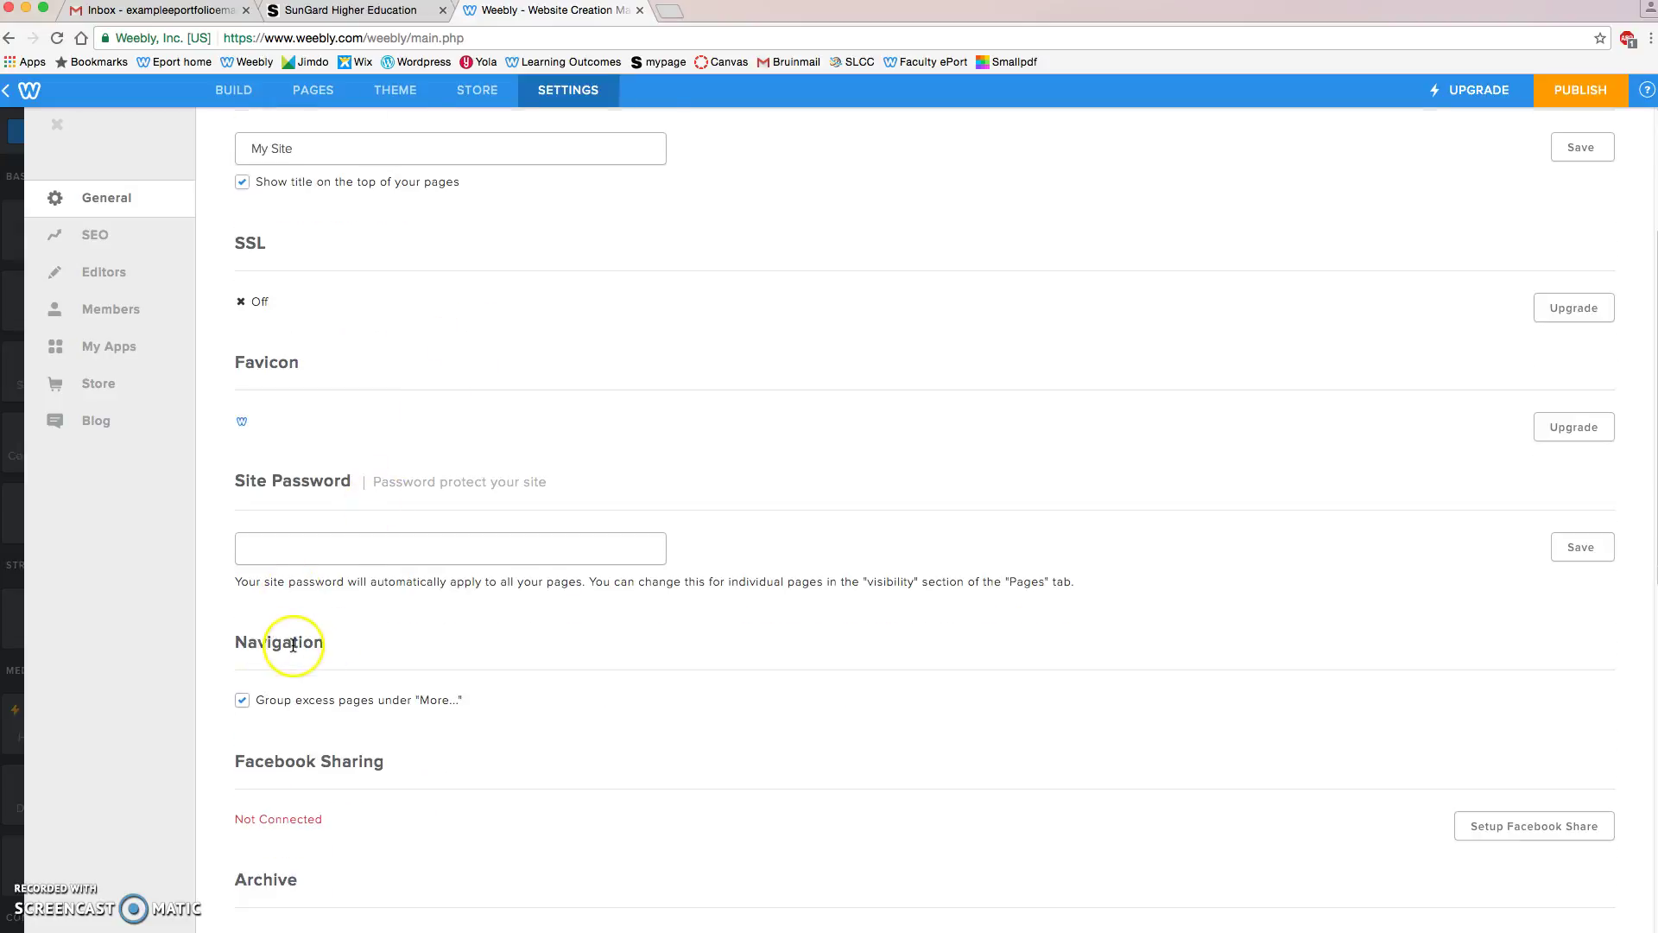
pyautogui.click(241, 700)
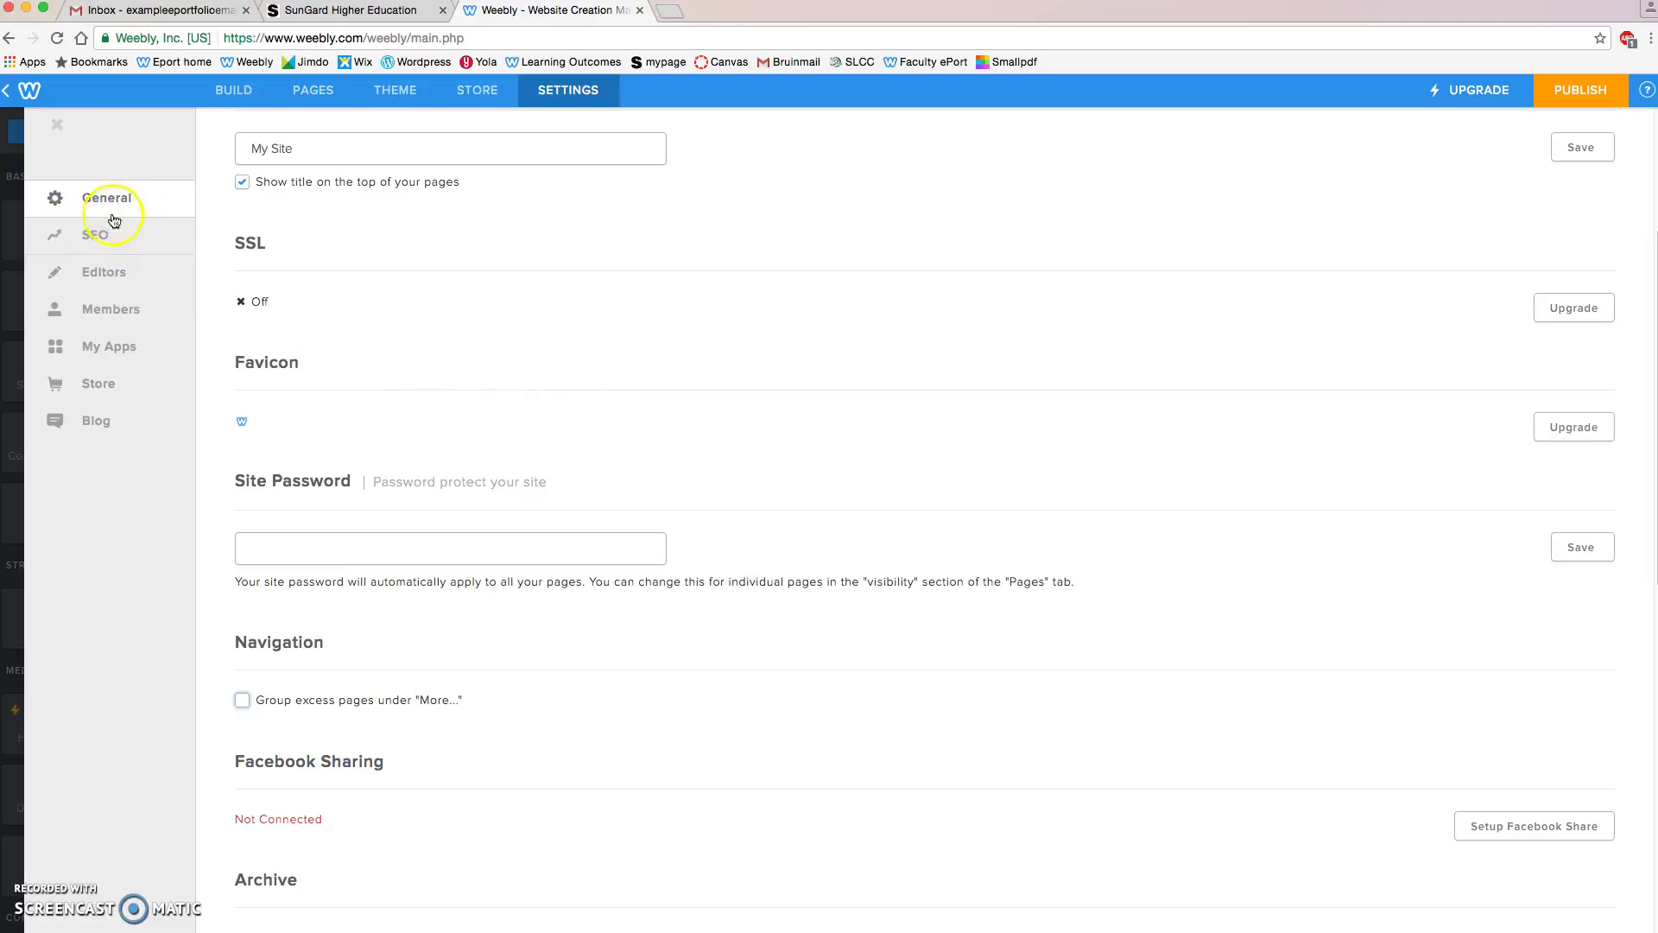
# Step: Turn on 'Hide site from search engines' in SEO settings, save, and return to Build
pyautogui.click(95, 238)
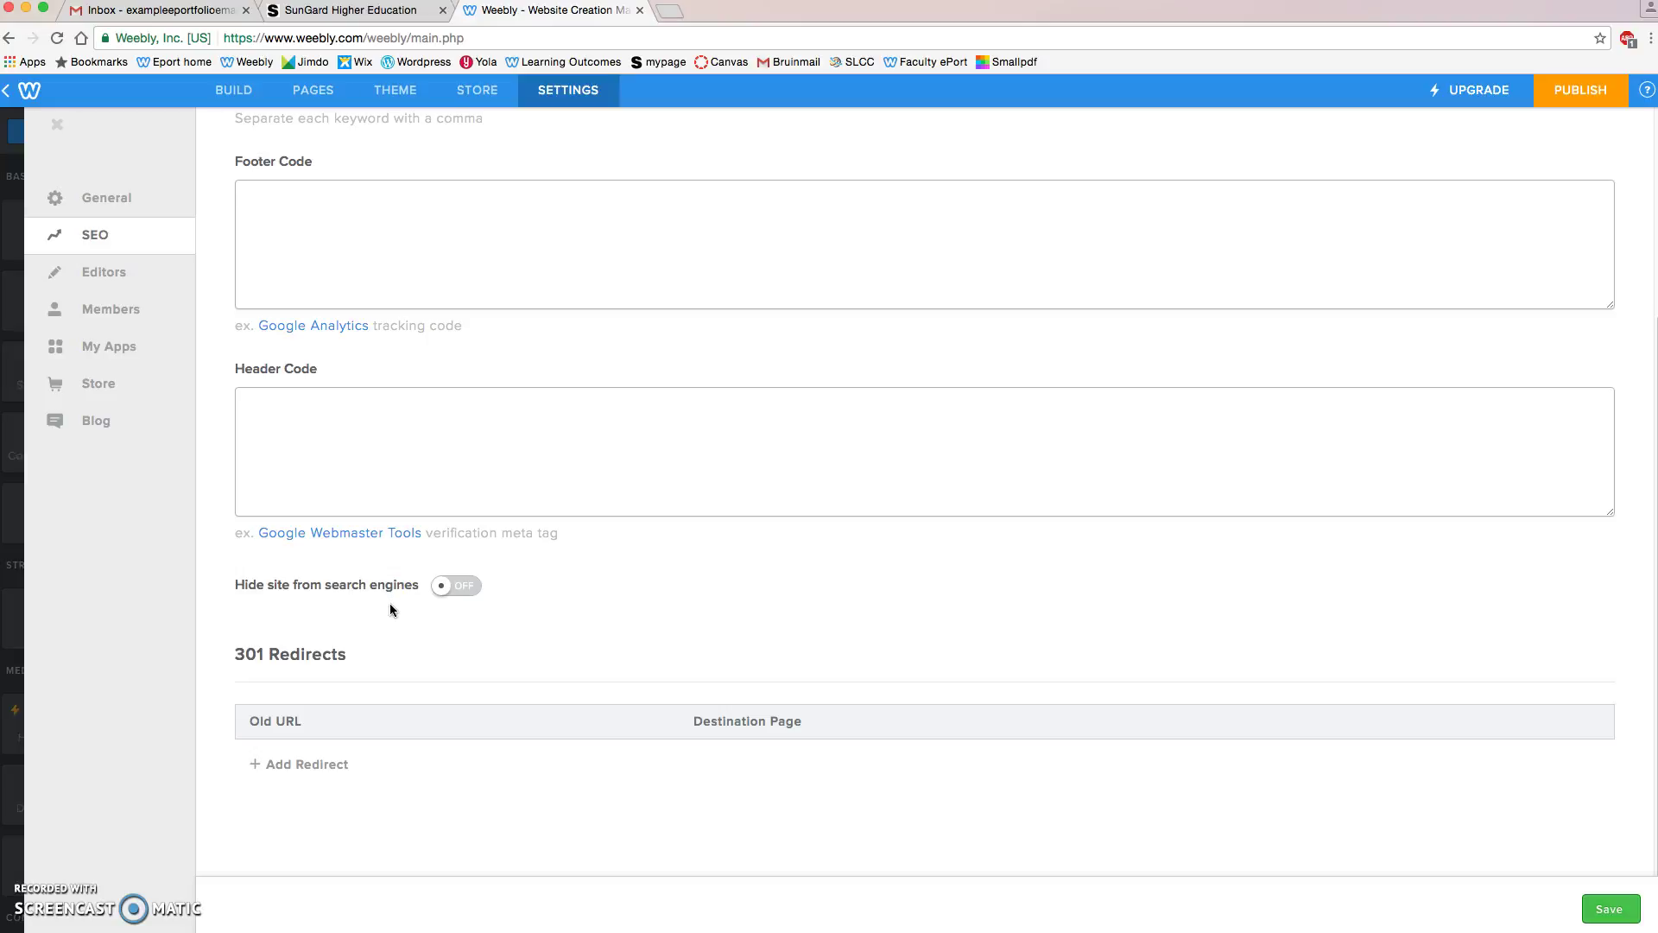
pyautogui.click(460, 590)
pyautogui.click(1592, 902)
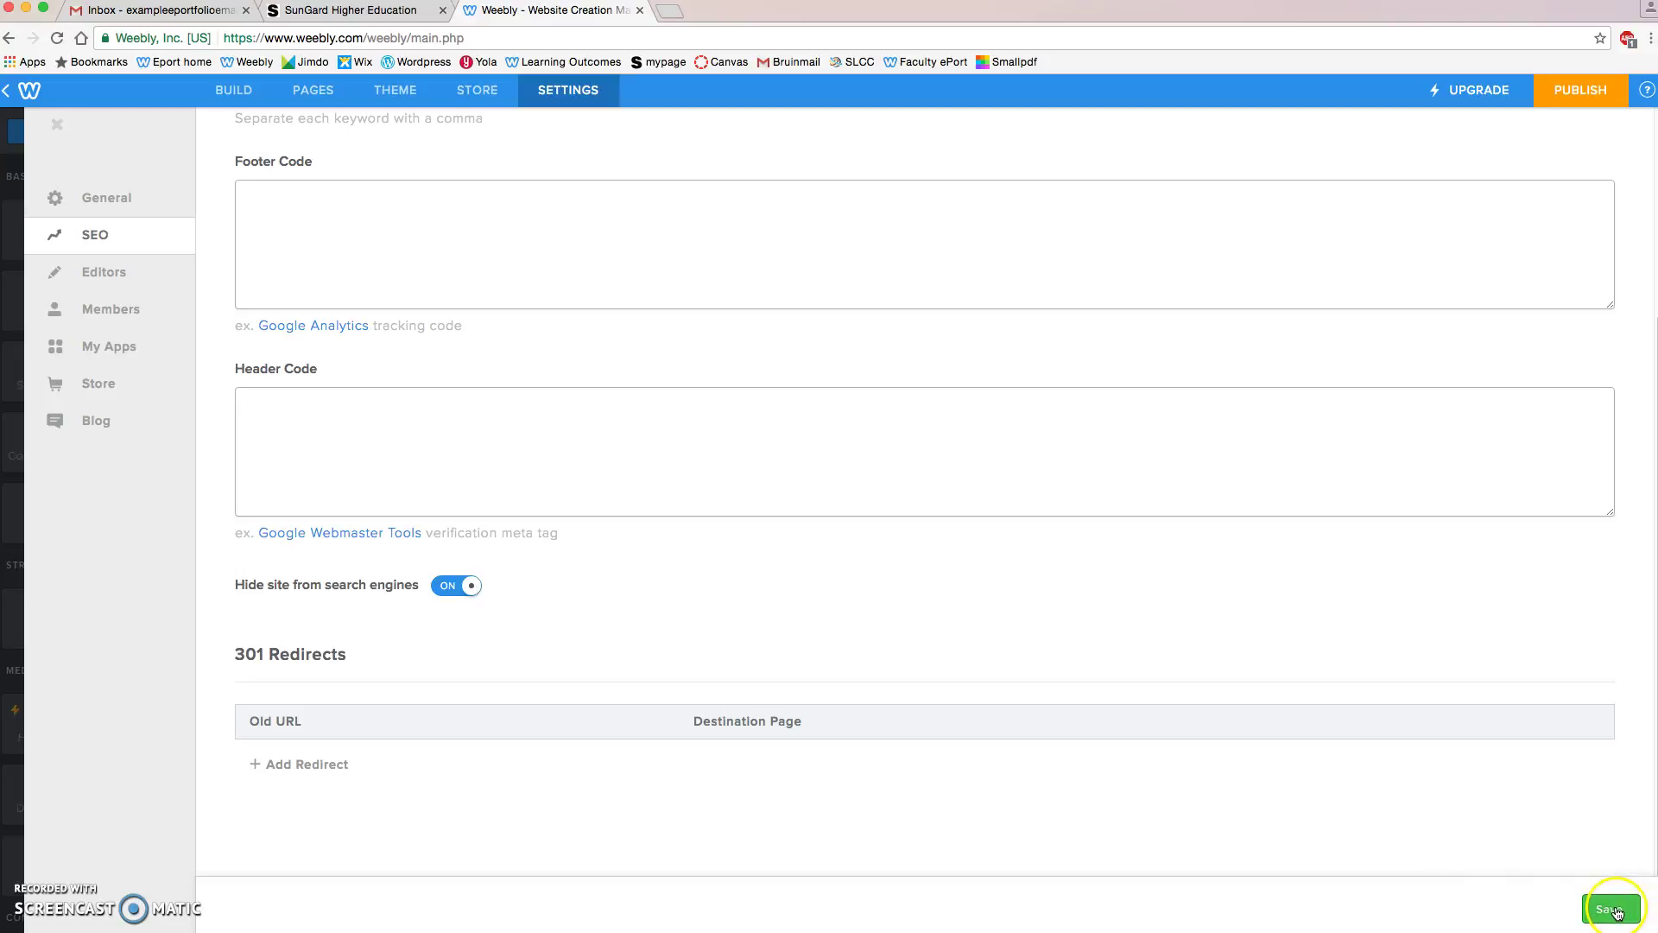
pyautogui.click(1610, 907)
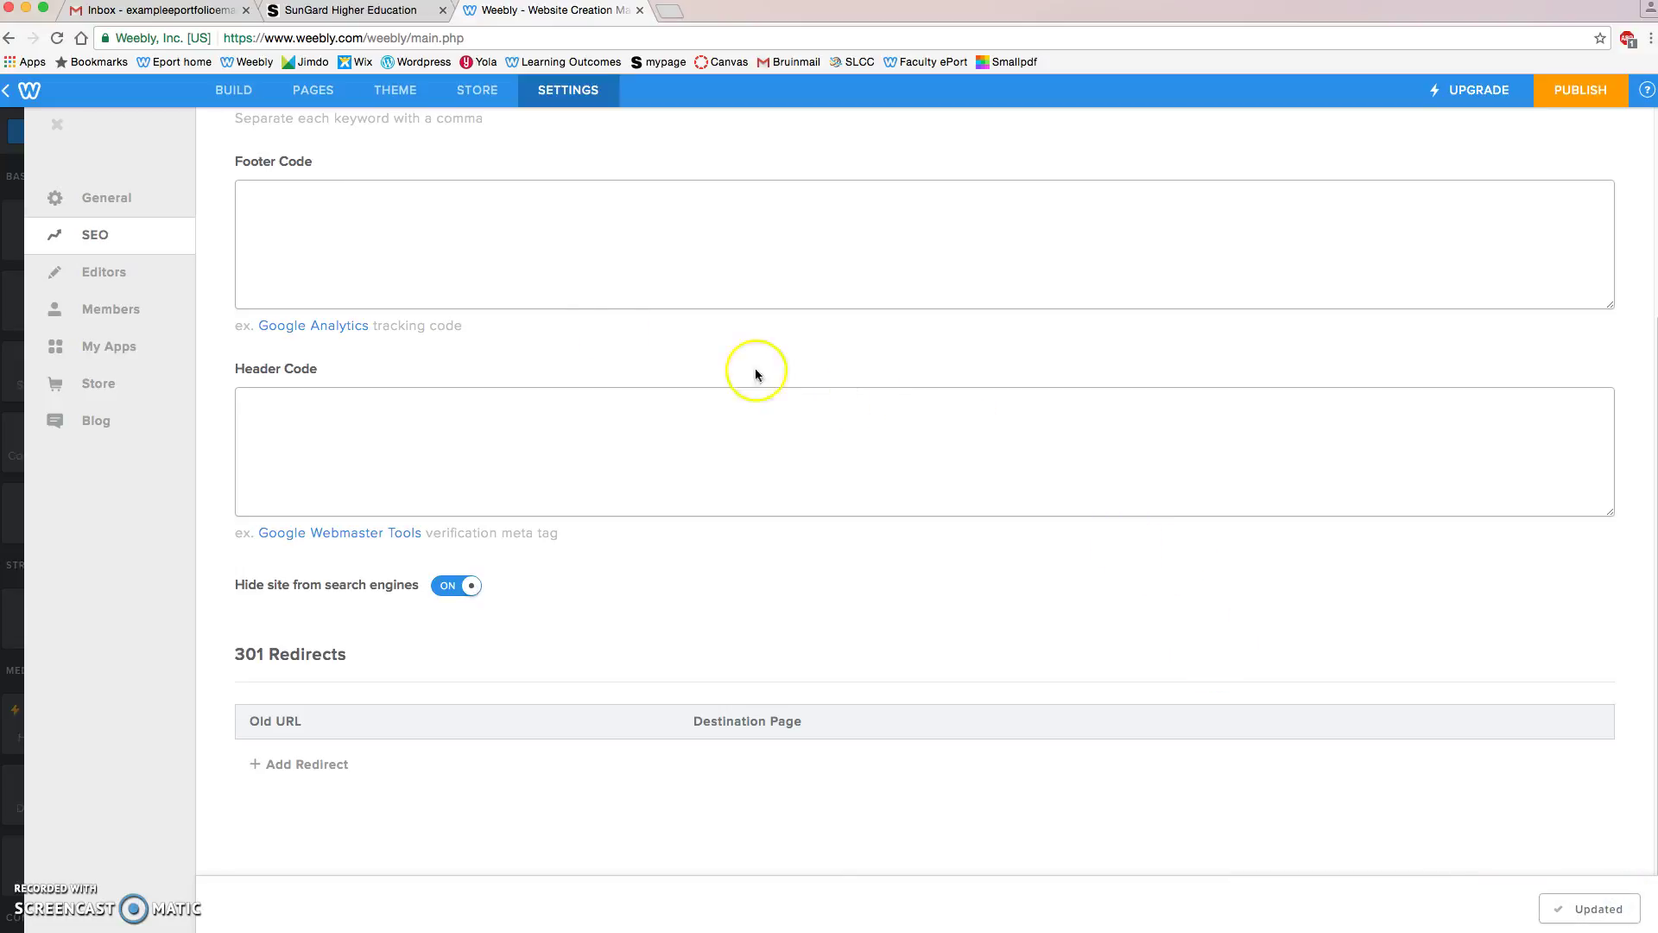
pyautogui.click(232, 91)
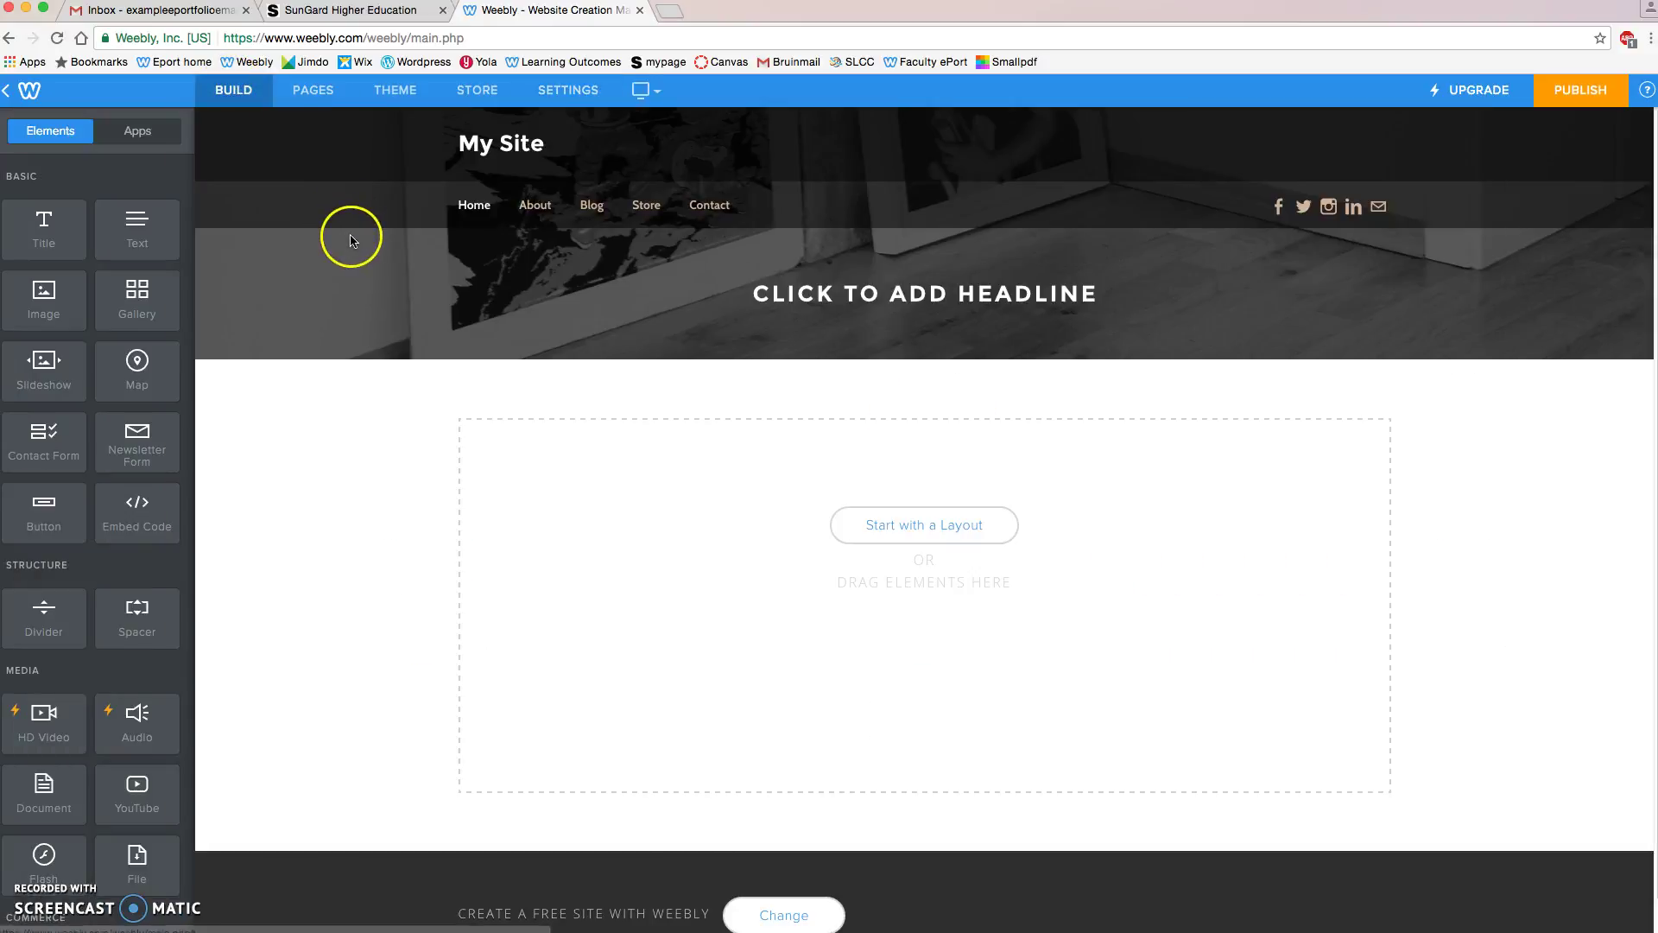
# Step: Replace the 'My Site' header title with the owner's name followed by 'ePortfolio'
pyautogui.moveTo(462, 147)
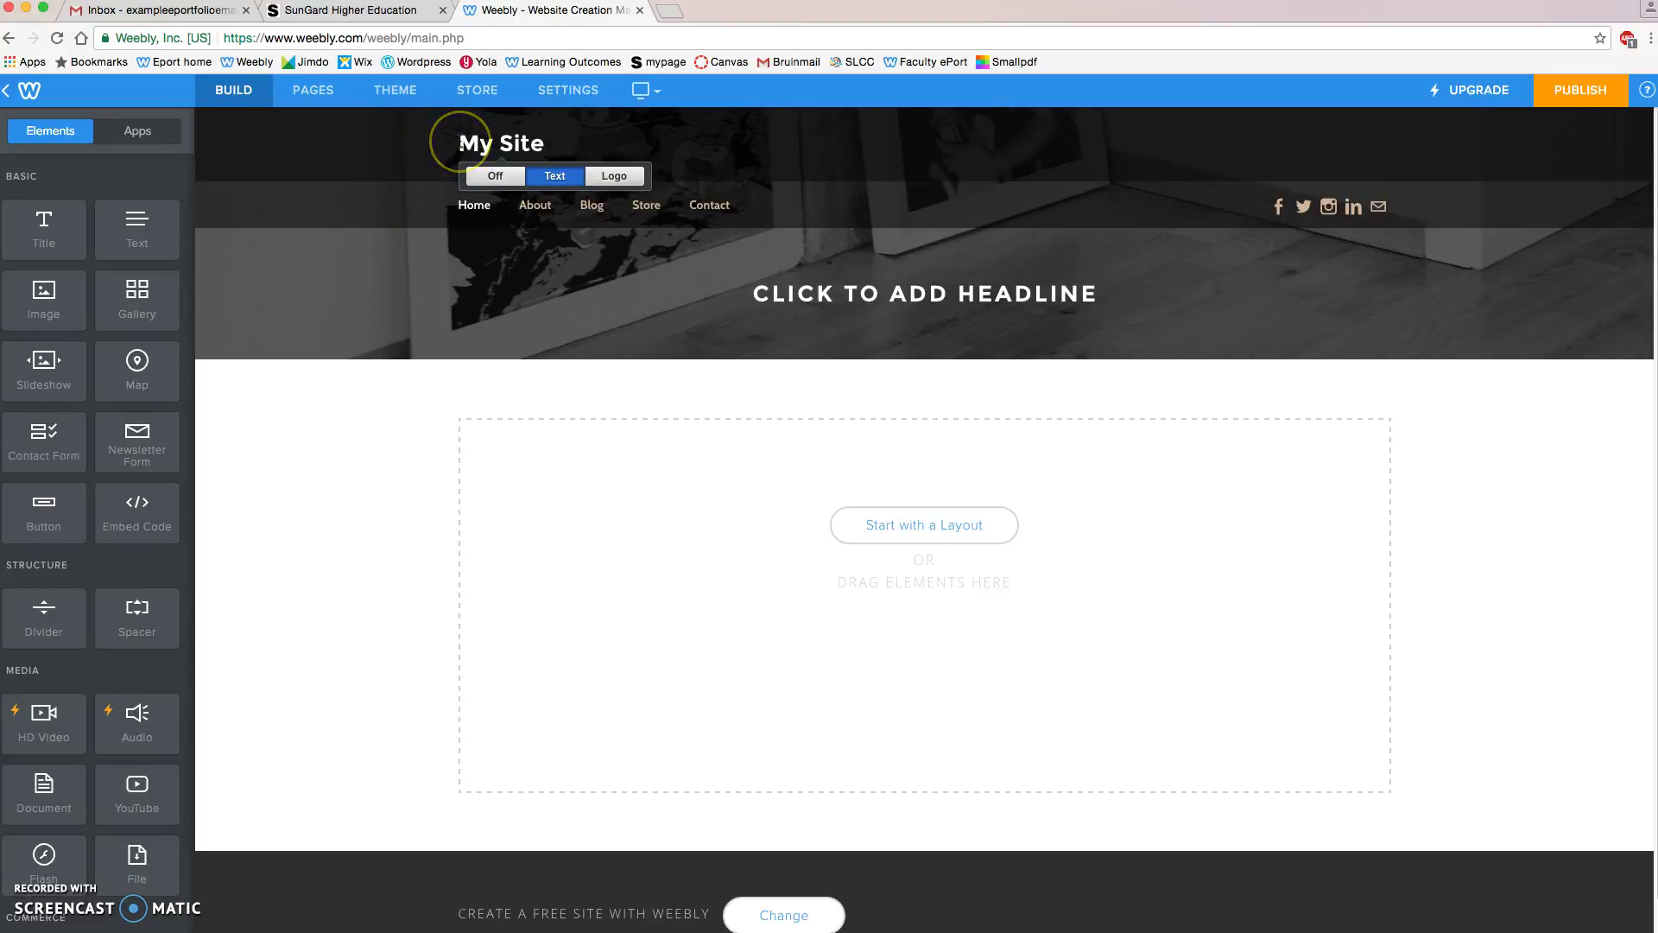
pyautogui.moveTo(460, 144); pyautogui.dragTo(544, 147)
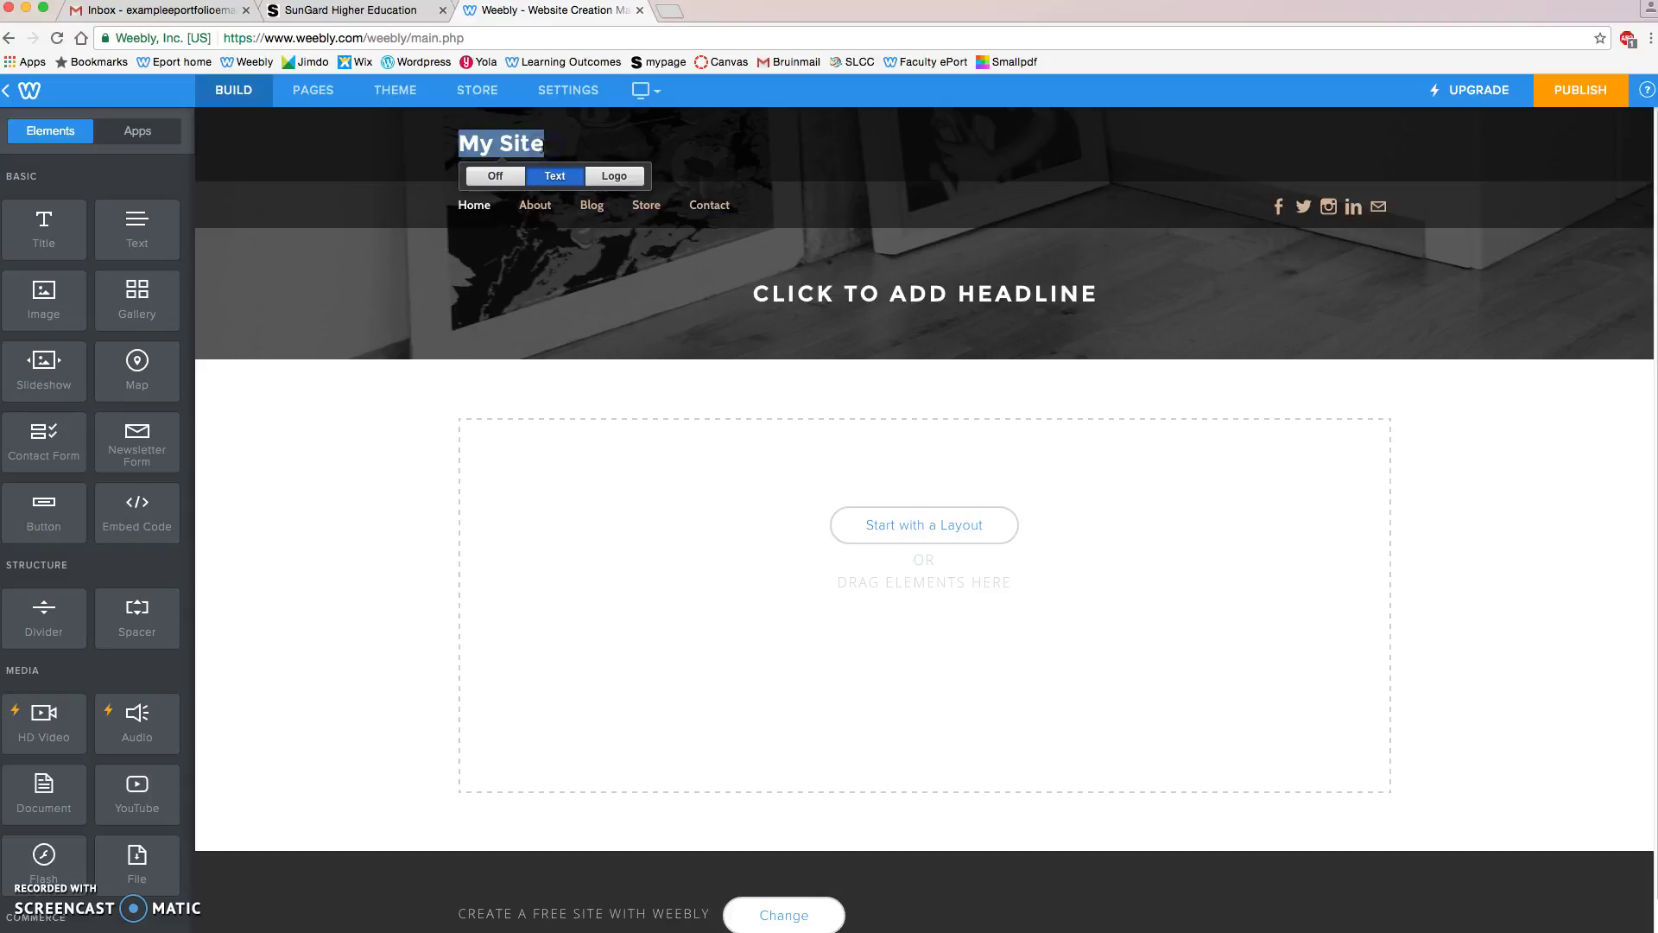
pyautogui.write("Jon's ePortfolio")
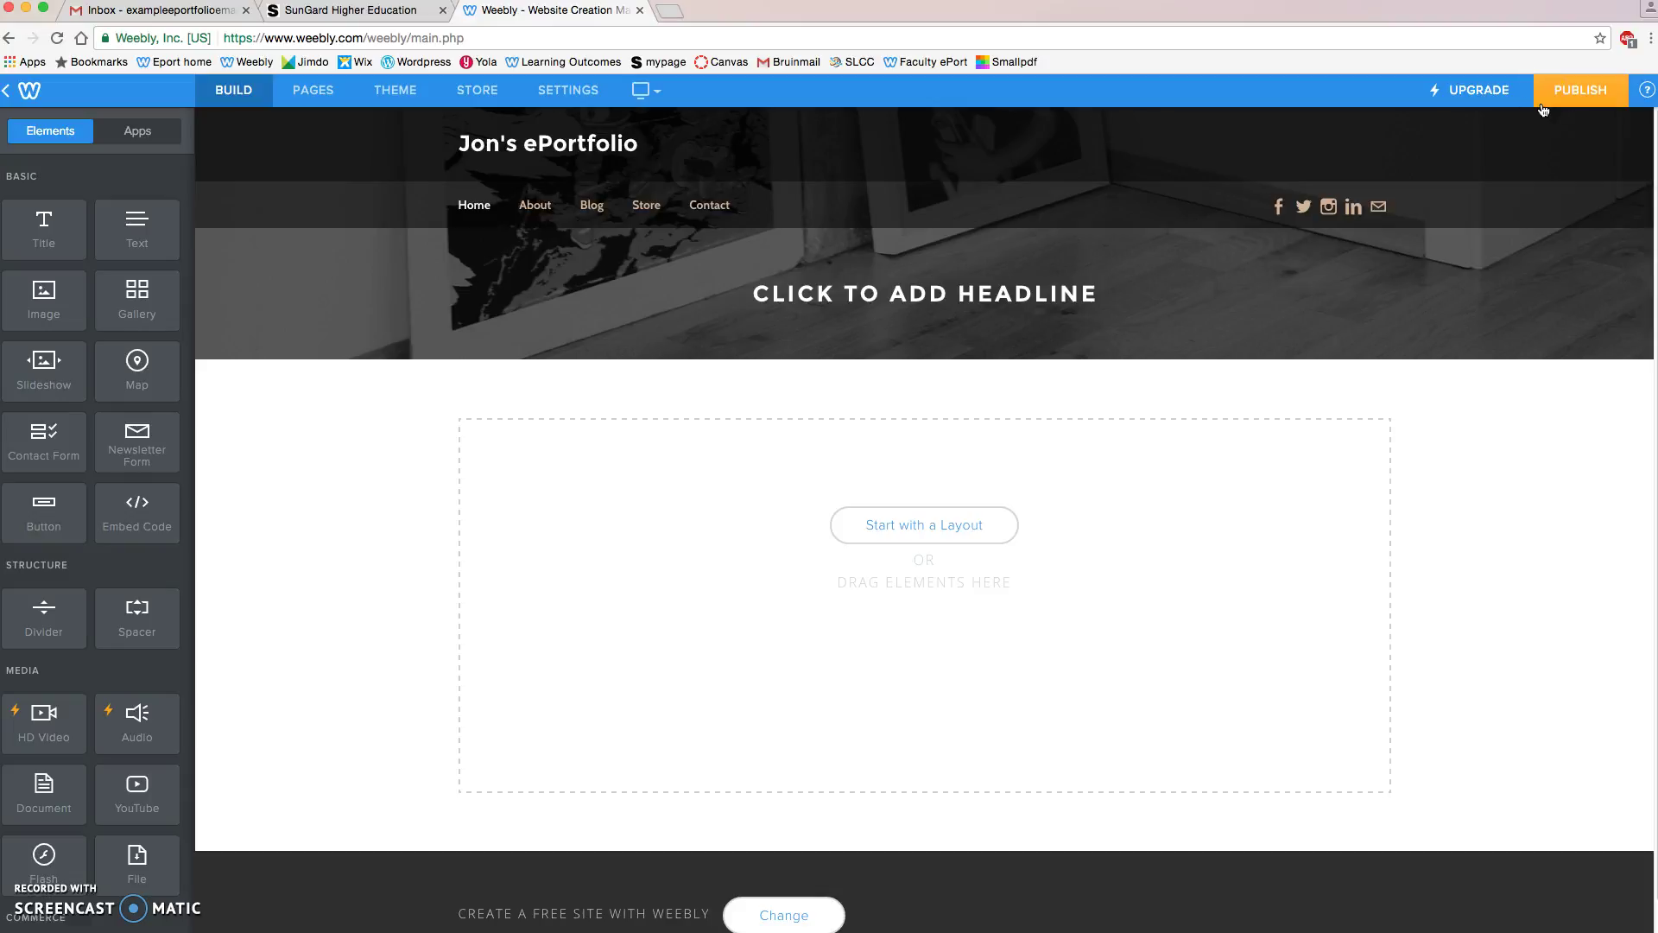
# Step: Start publishing and continue with the 'Use a Subdomain of Weebly.com' option
pyautogui.click(1545, 105)
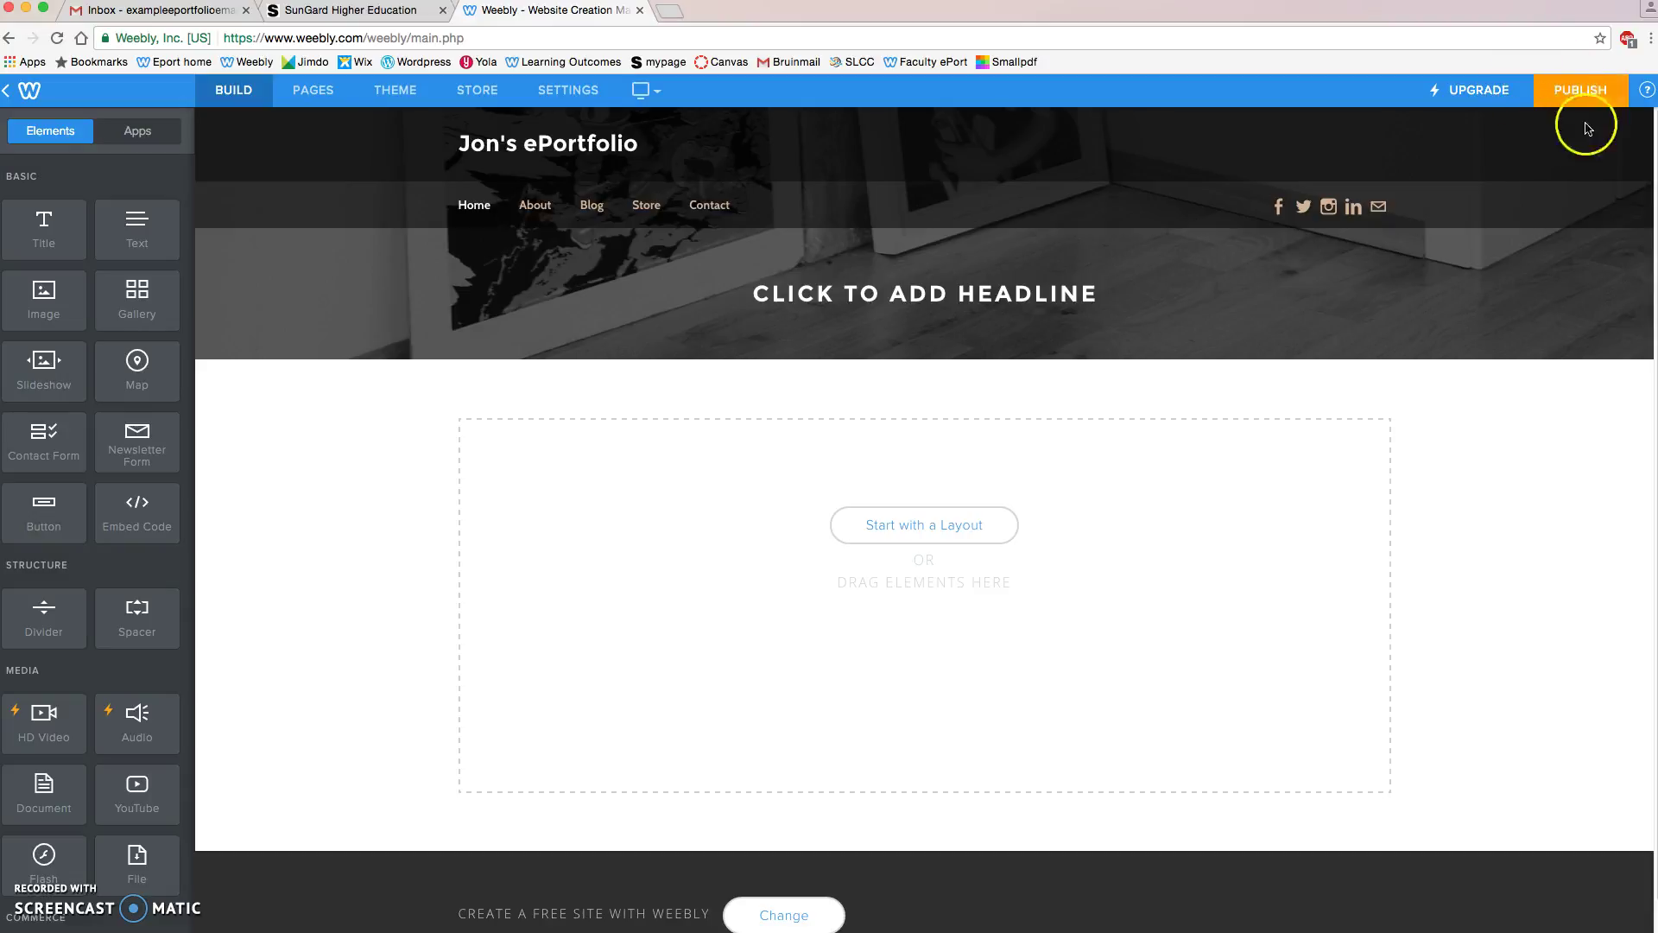
pyautogui.click(1572, 102)
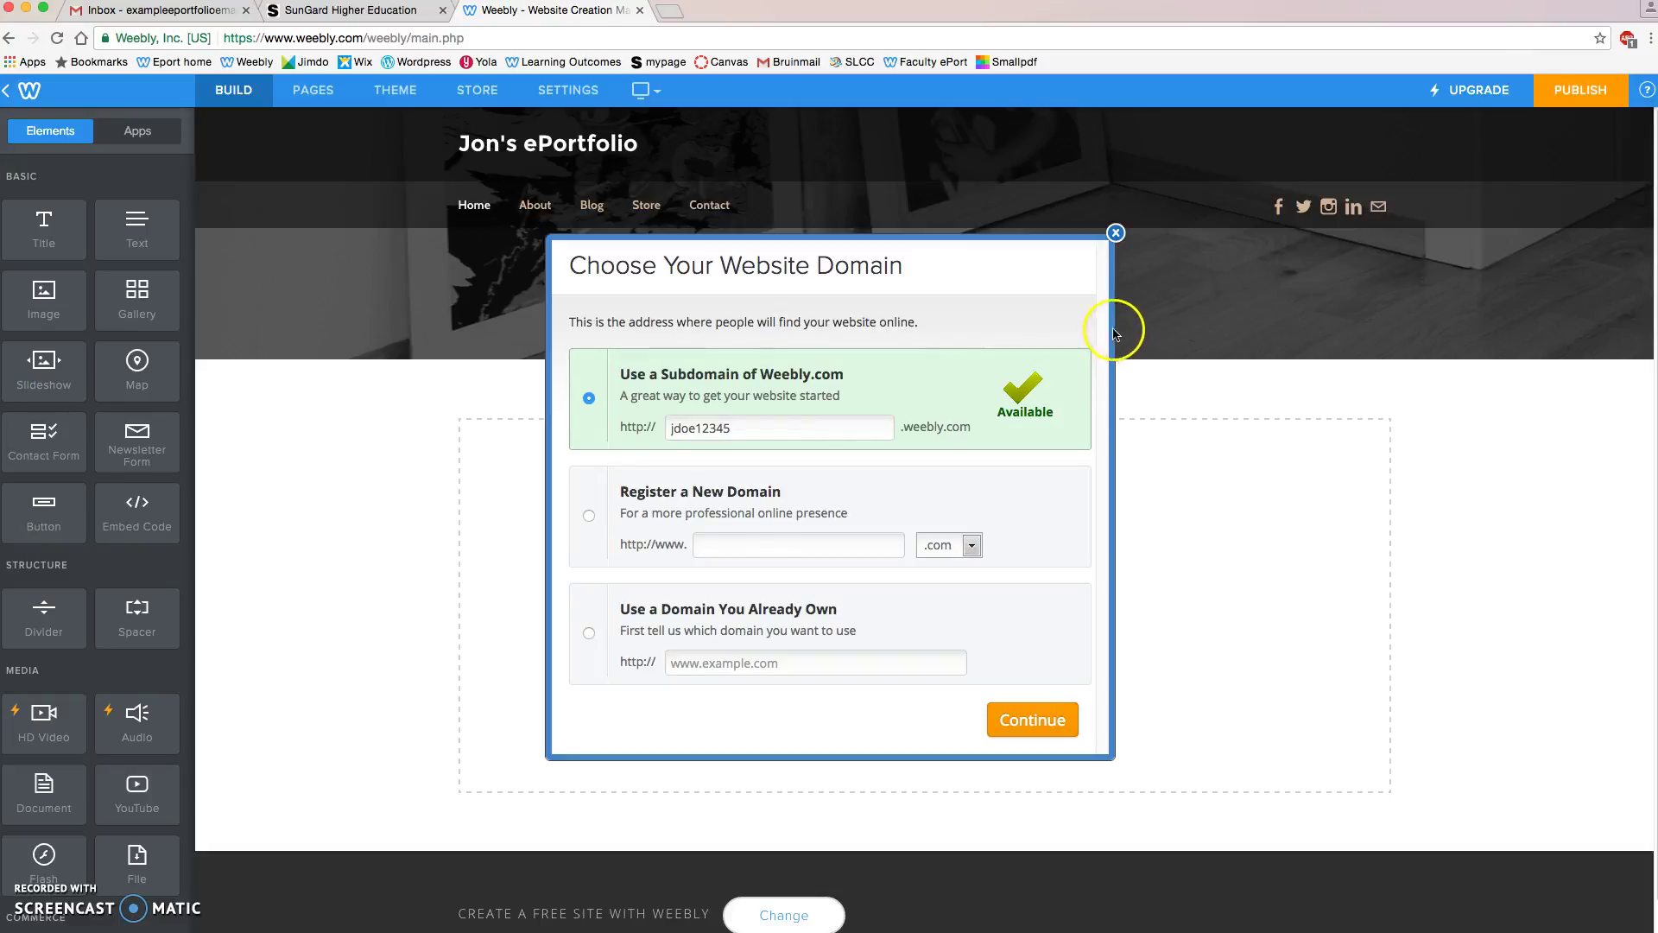
pyautogui.click(1053, 734)
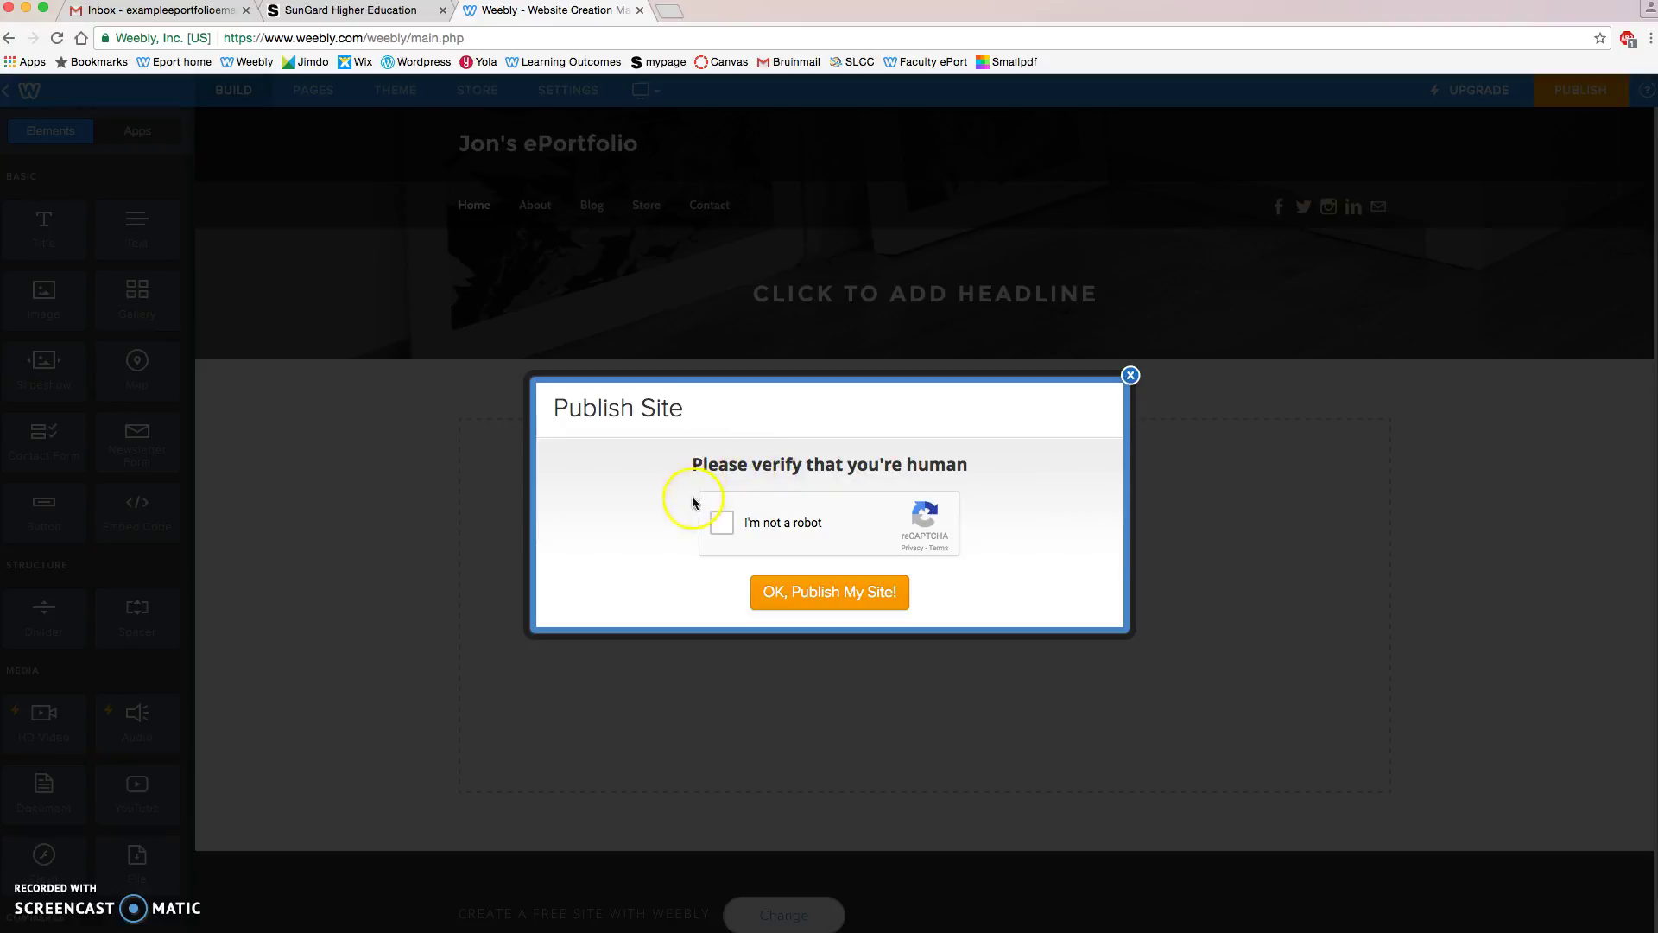
# Step: Tick 'I'm not a robot', select the four billboard images and verify
pyautogui.click(722, 523)
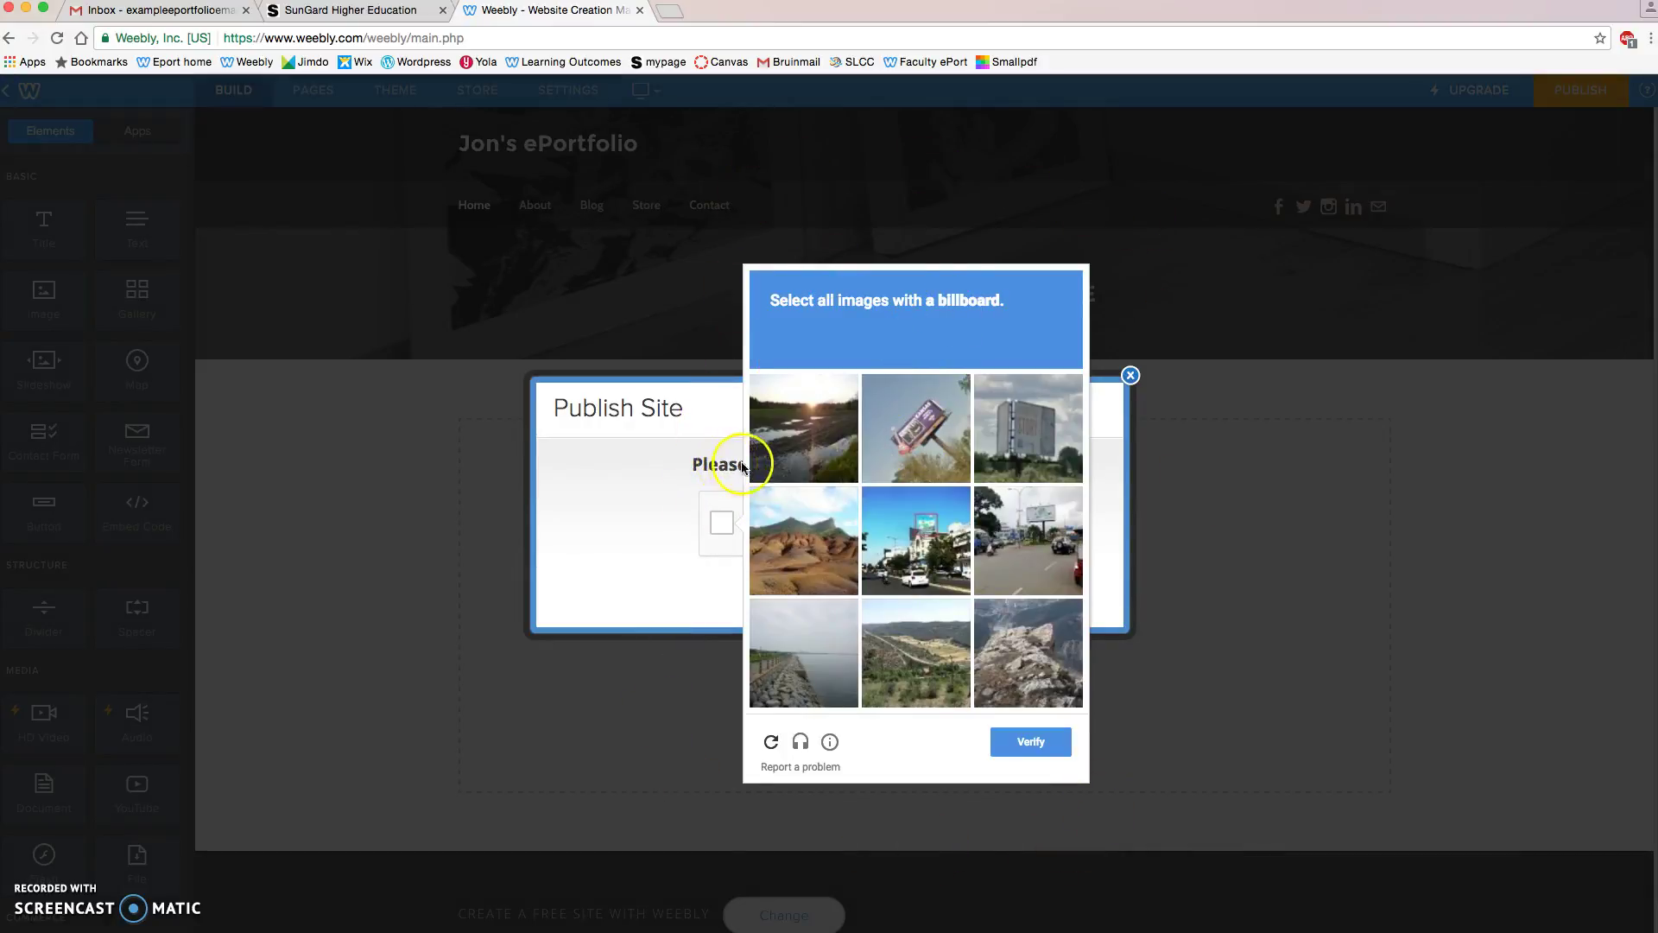
pyautogui.click(772, 327)
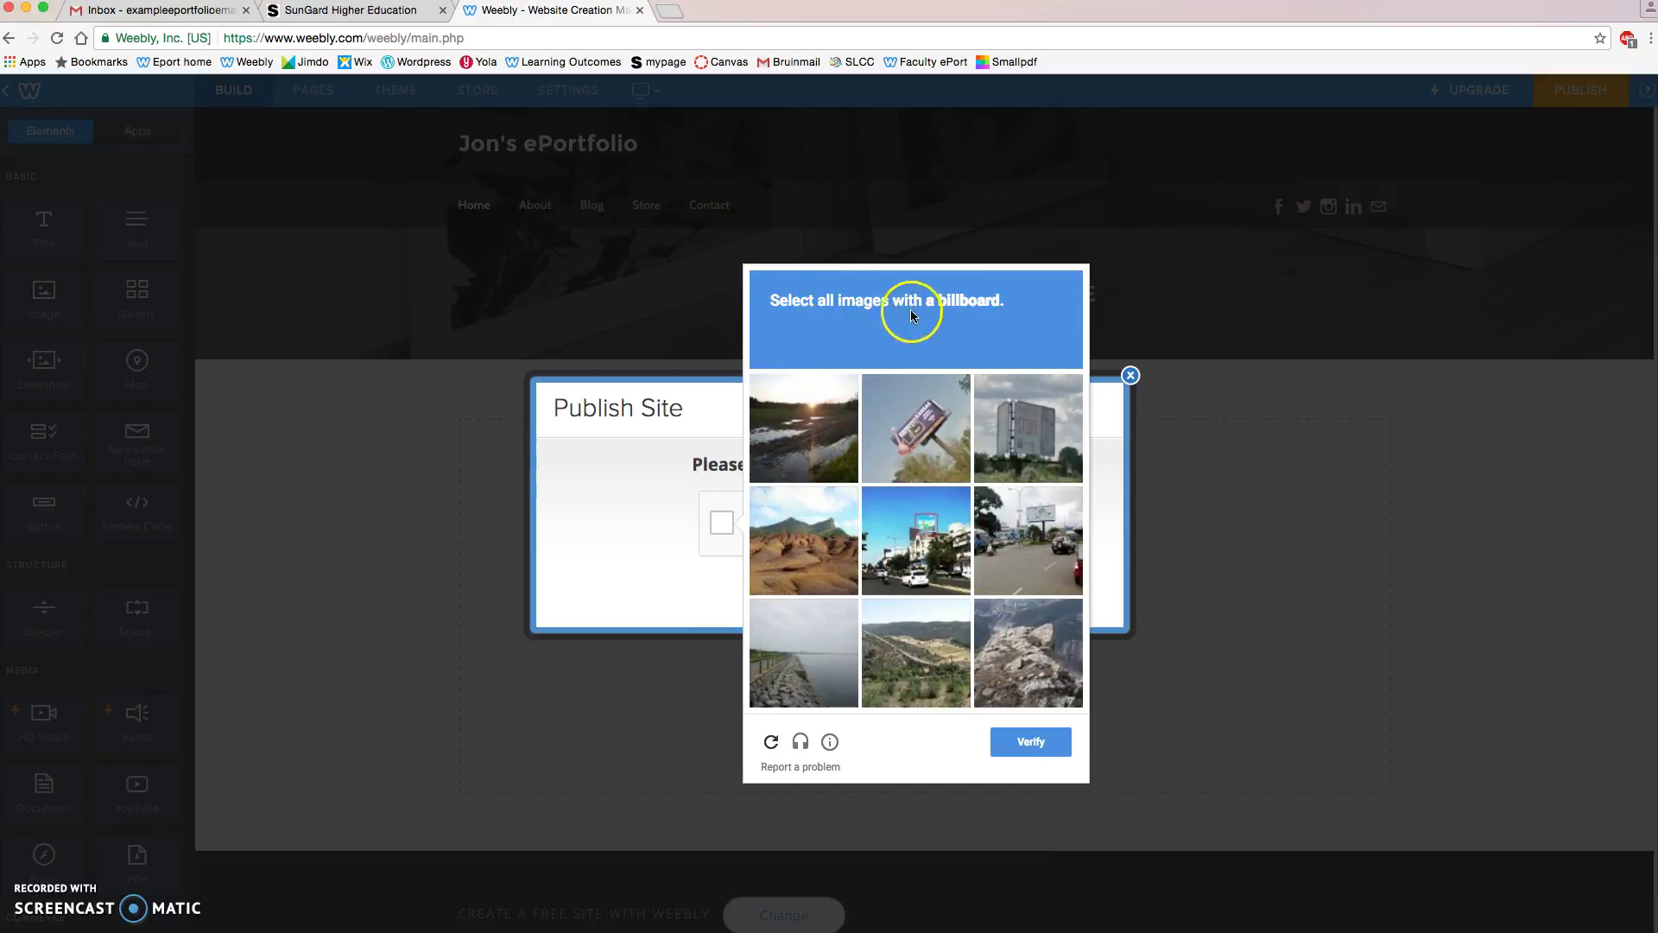
pyautogui.click(907, 433)
pyautogui.click(922, 519)
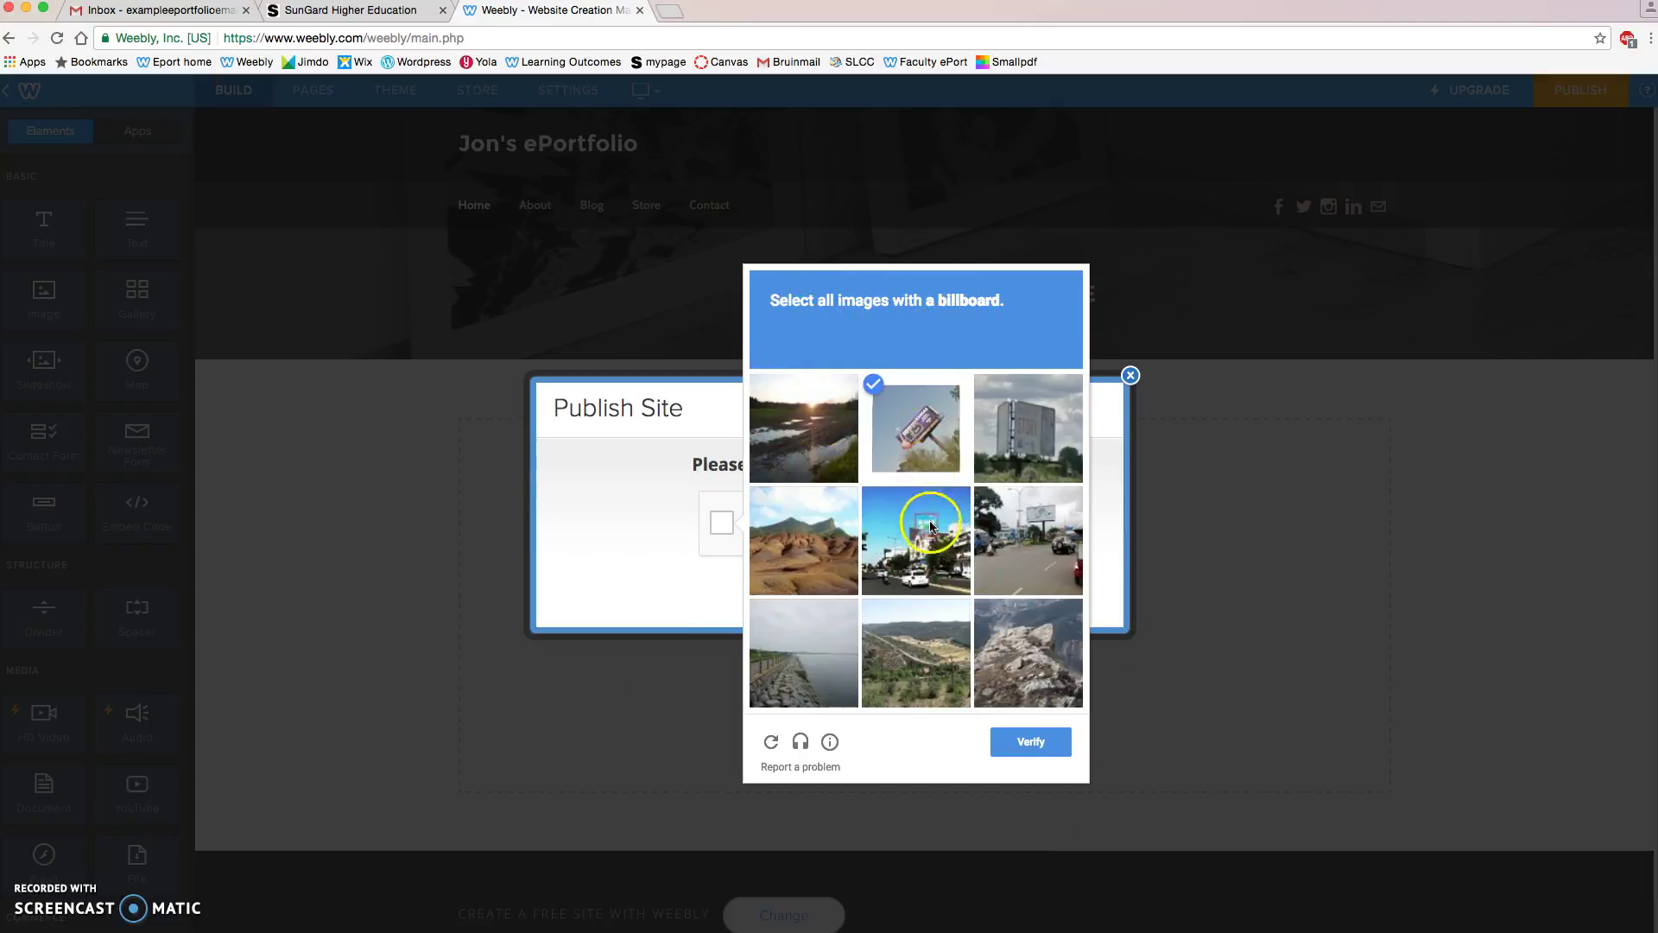
pyautogui.click(1028, 539)
pyautogui.click(1007, 446)
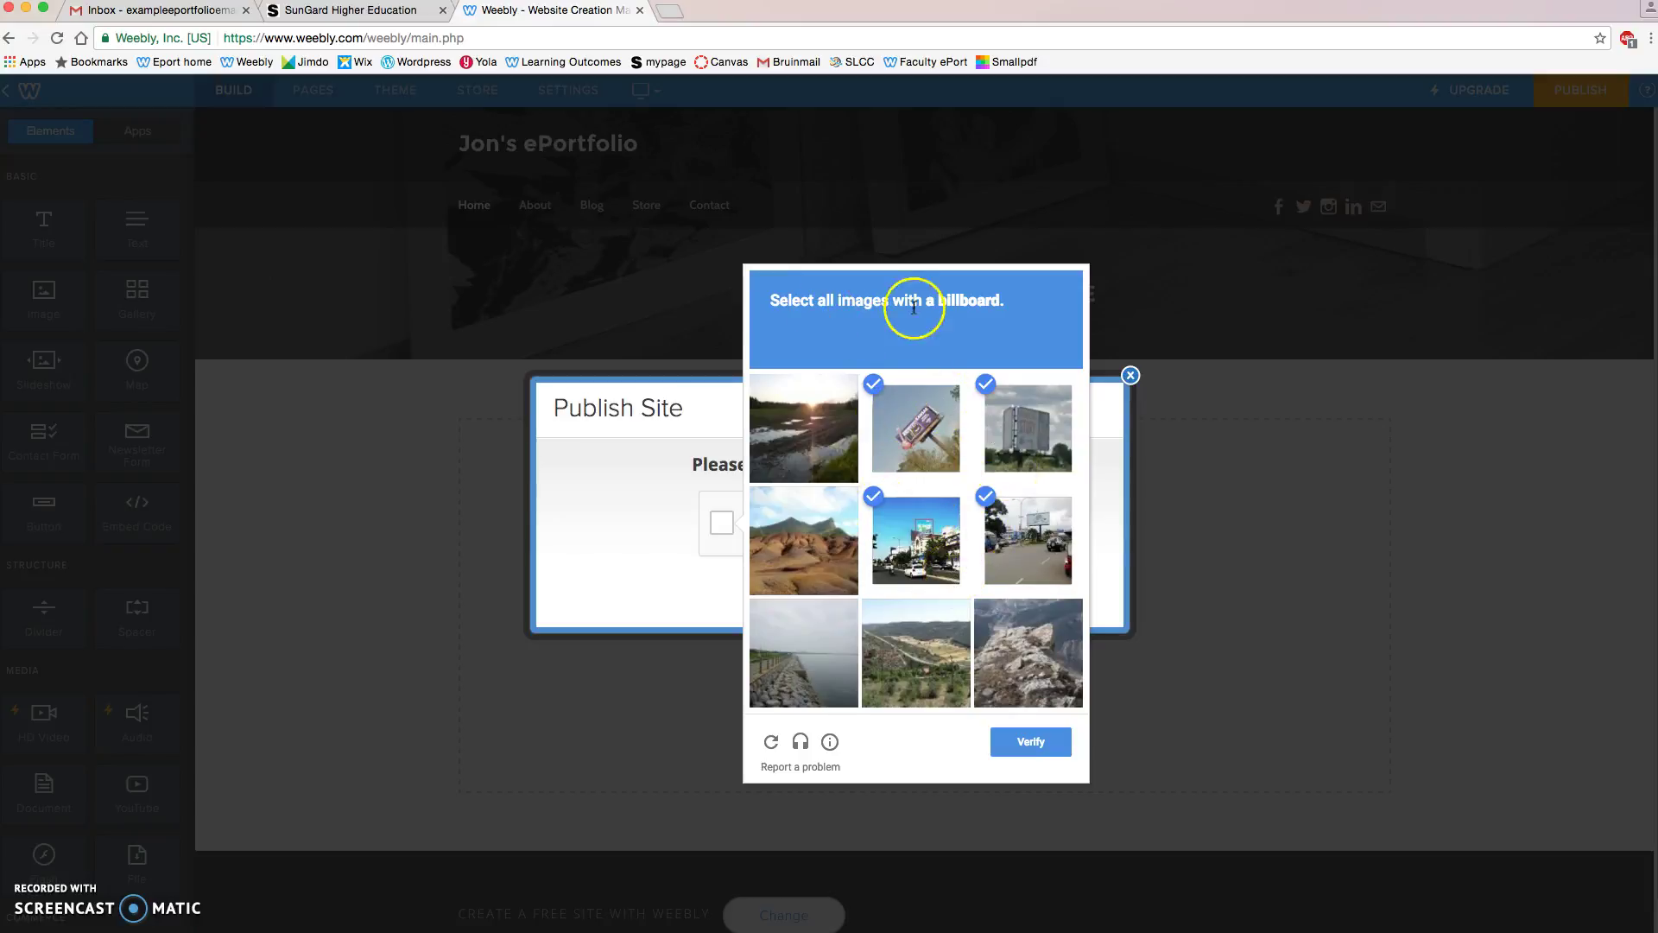
pyautogui.click(1030, 744)
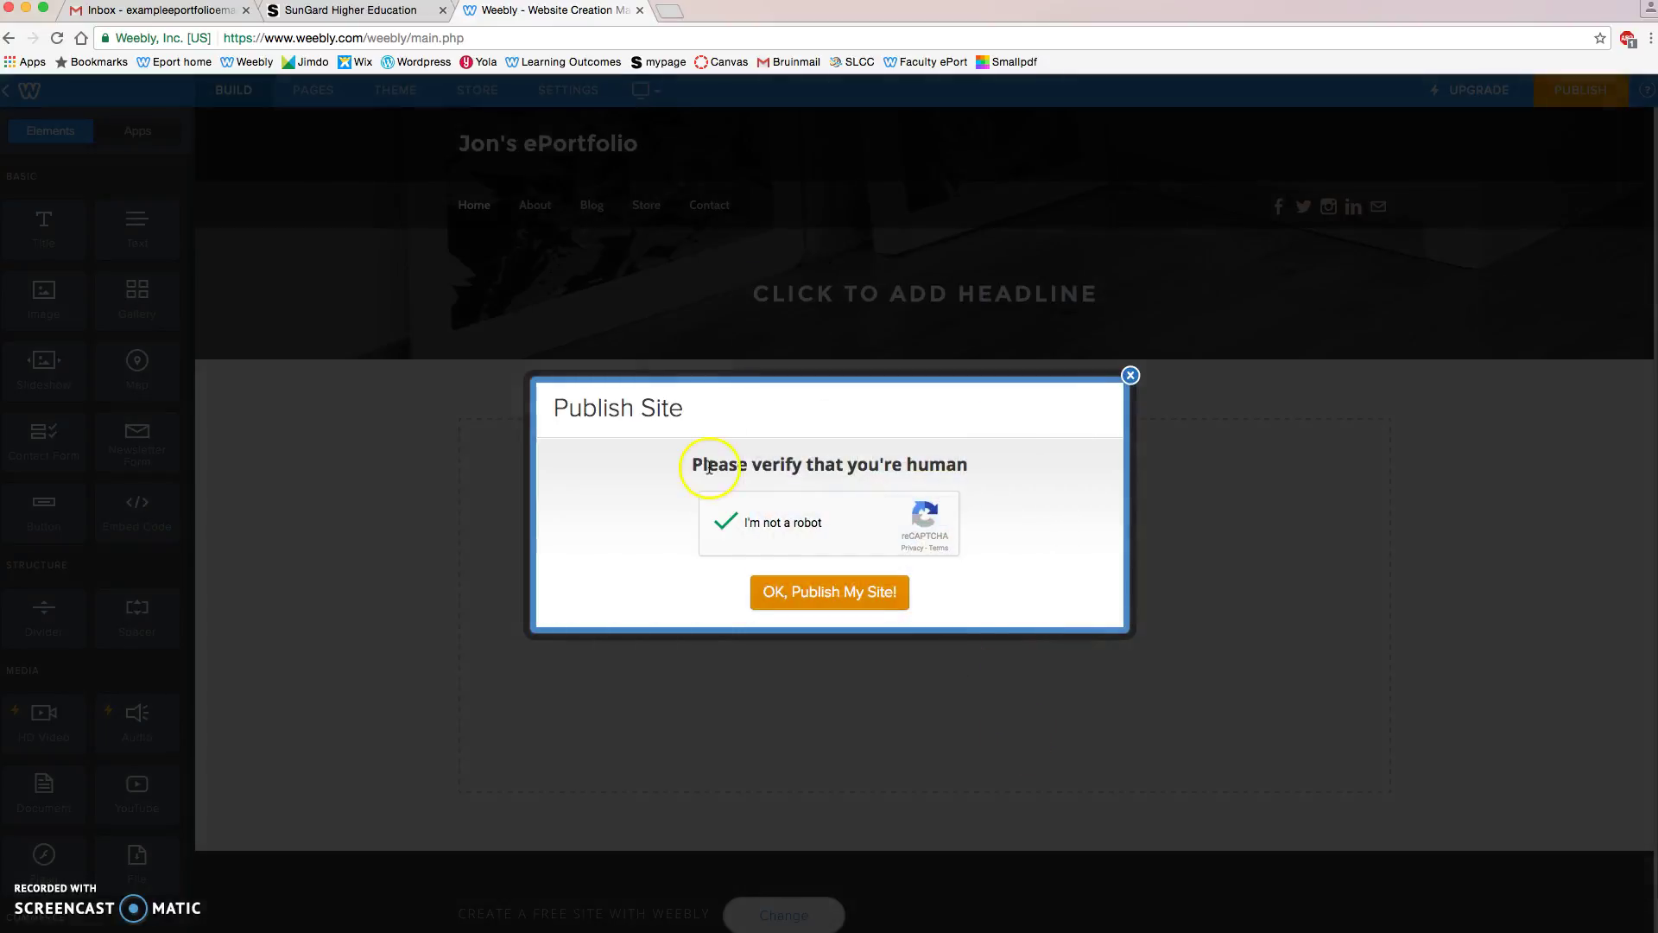
# Step: Publish the ePortfolio to its weebly.com subdomain, view the live site, then republish from the editor
pyautogui.click(804, 596)
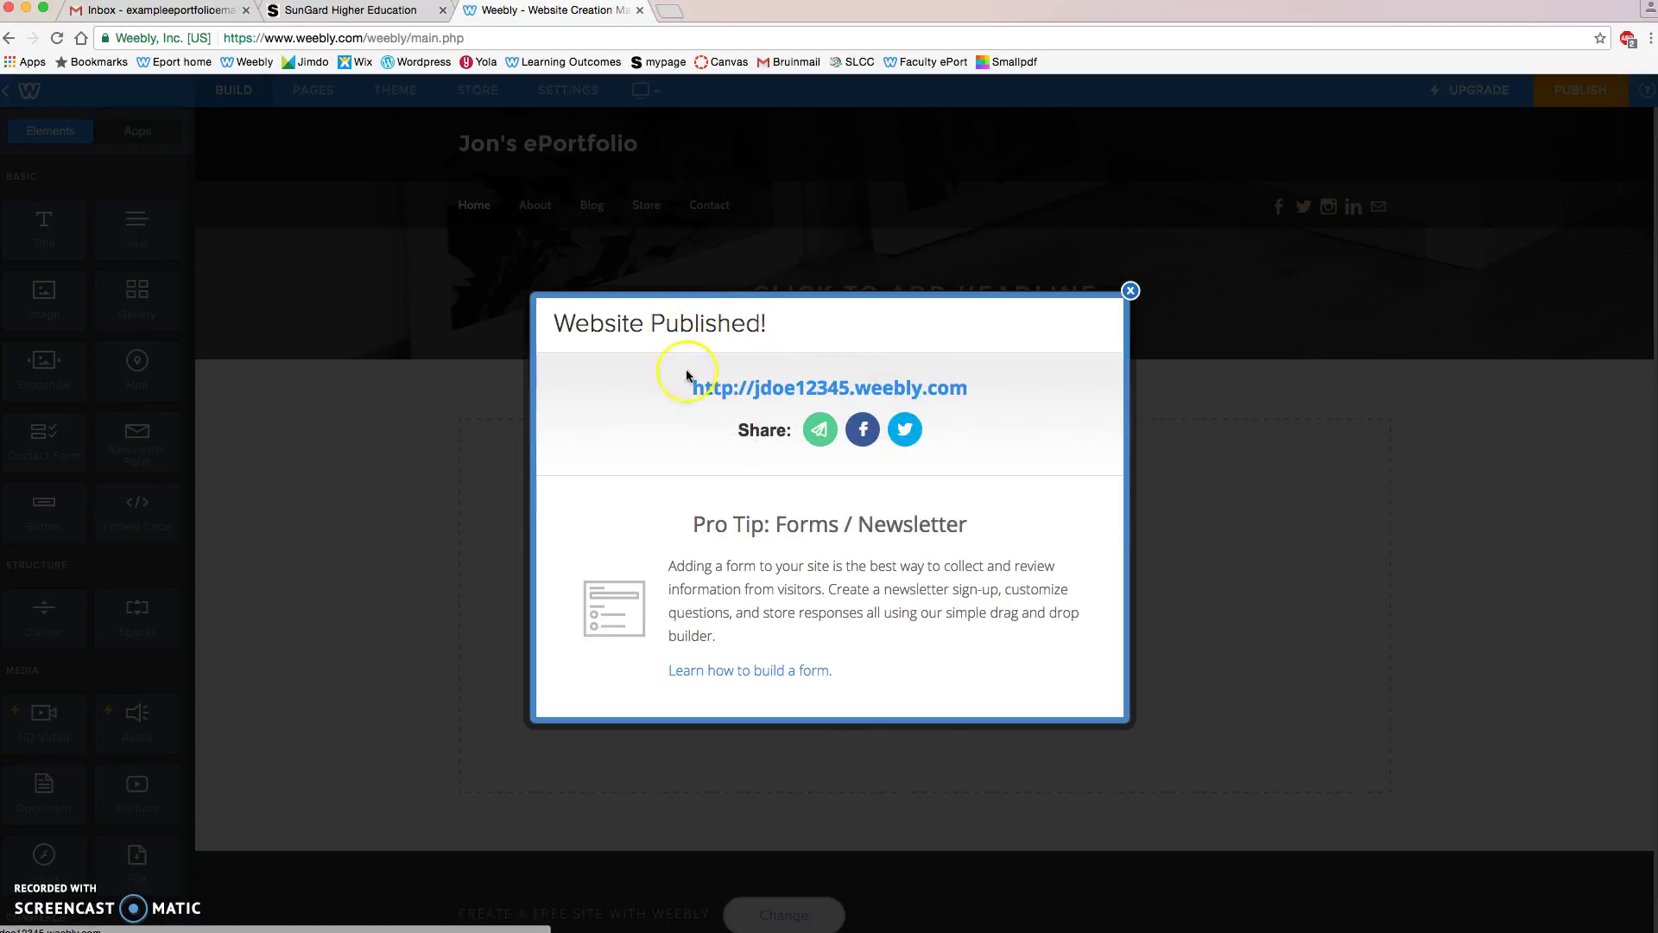
pyautogui.click(833, 387)
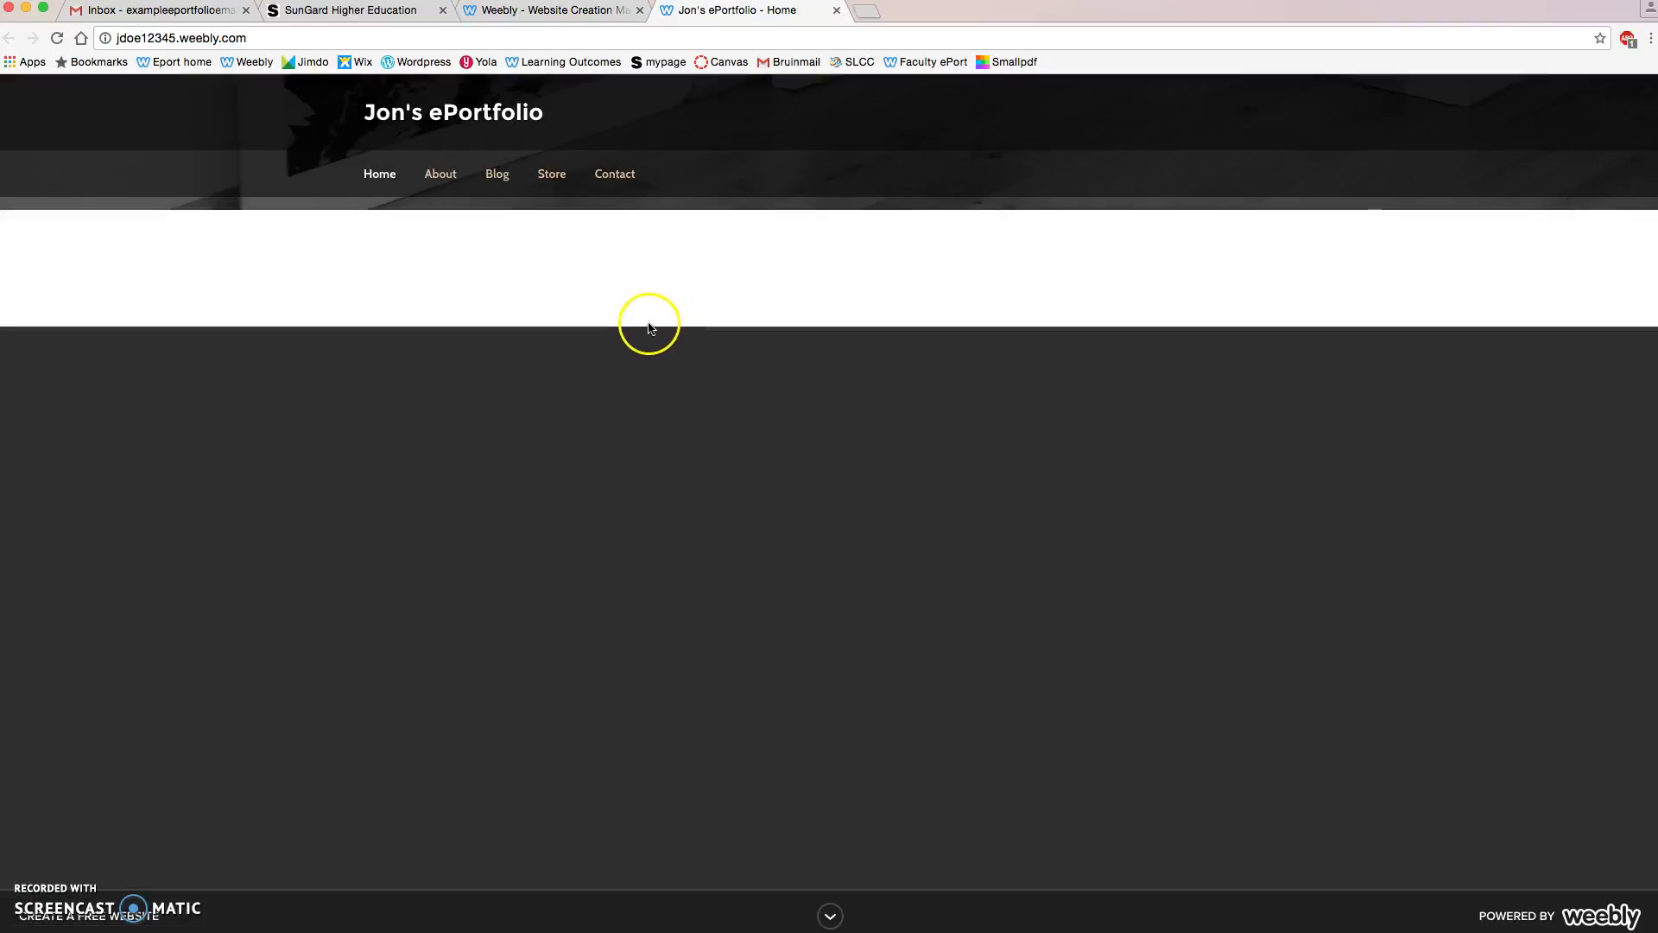
pyautogui.click(546, 12)
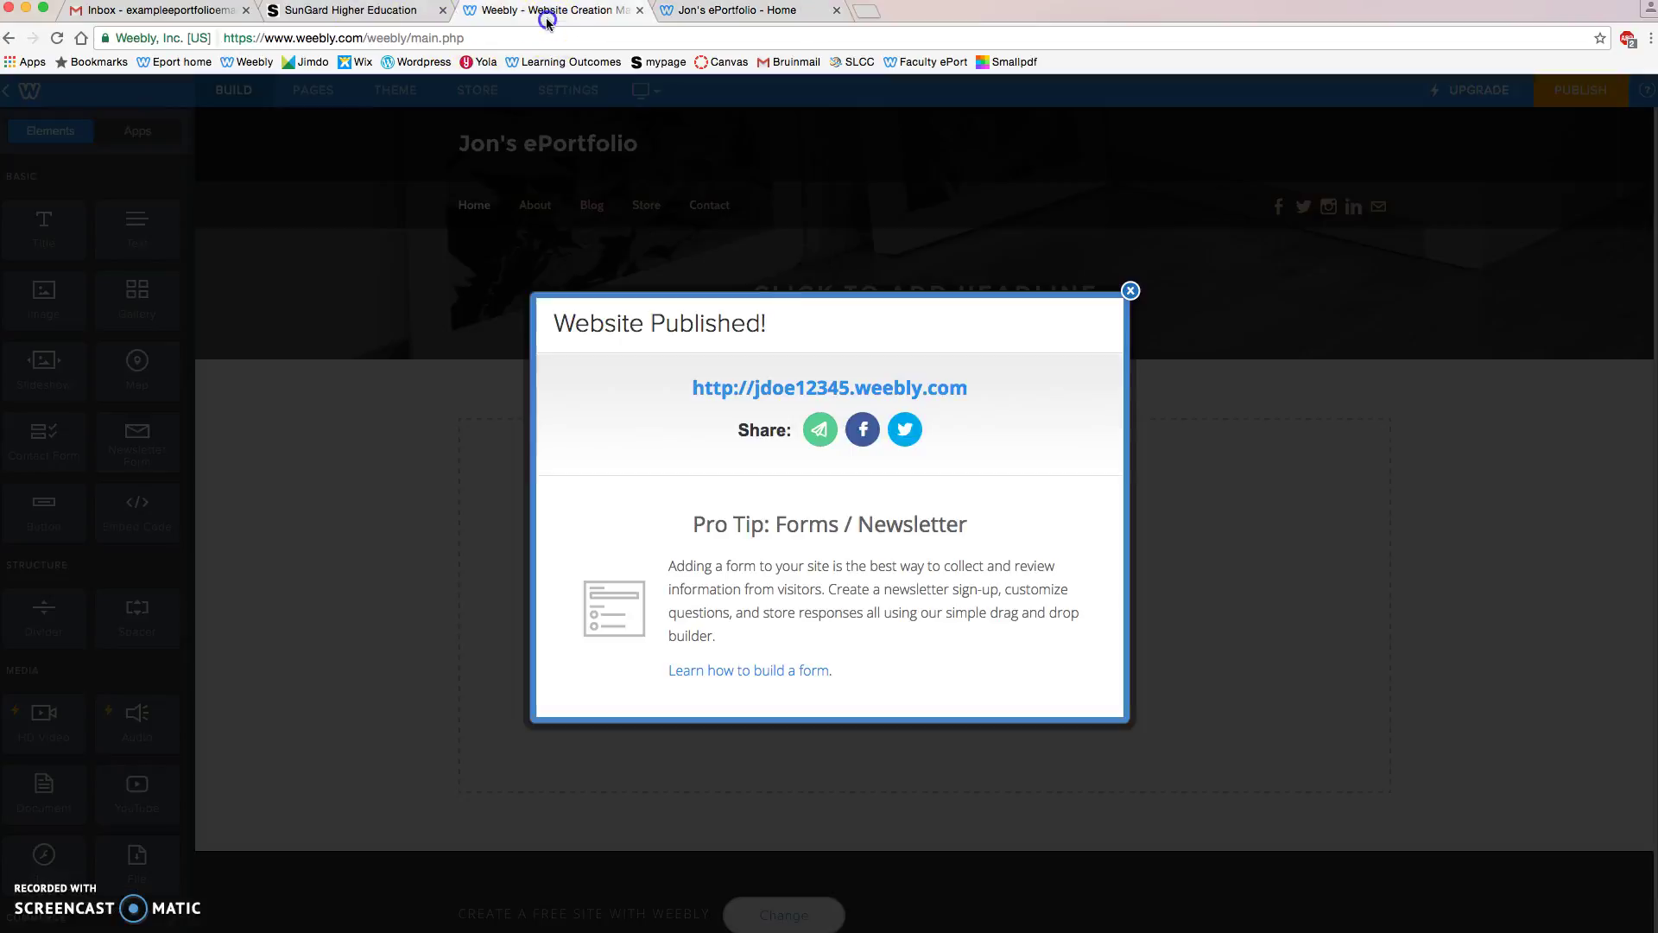
pyautogui.click(1130, 291)
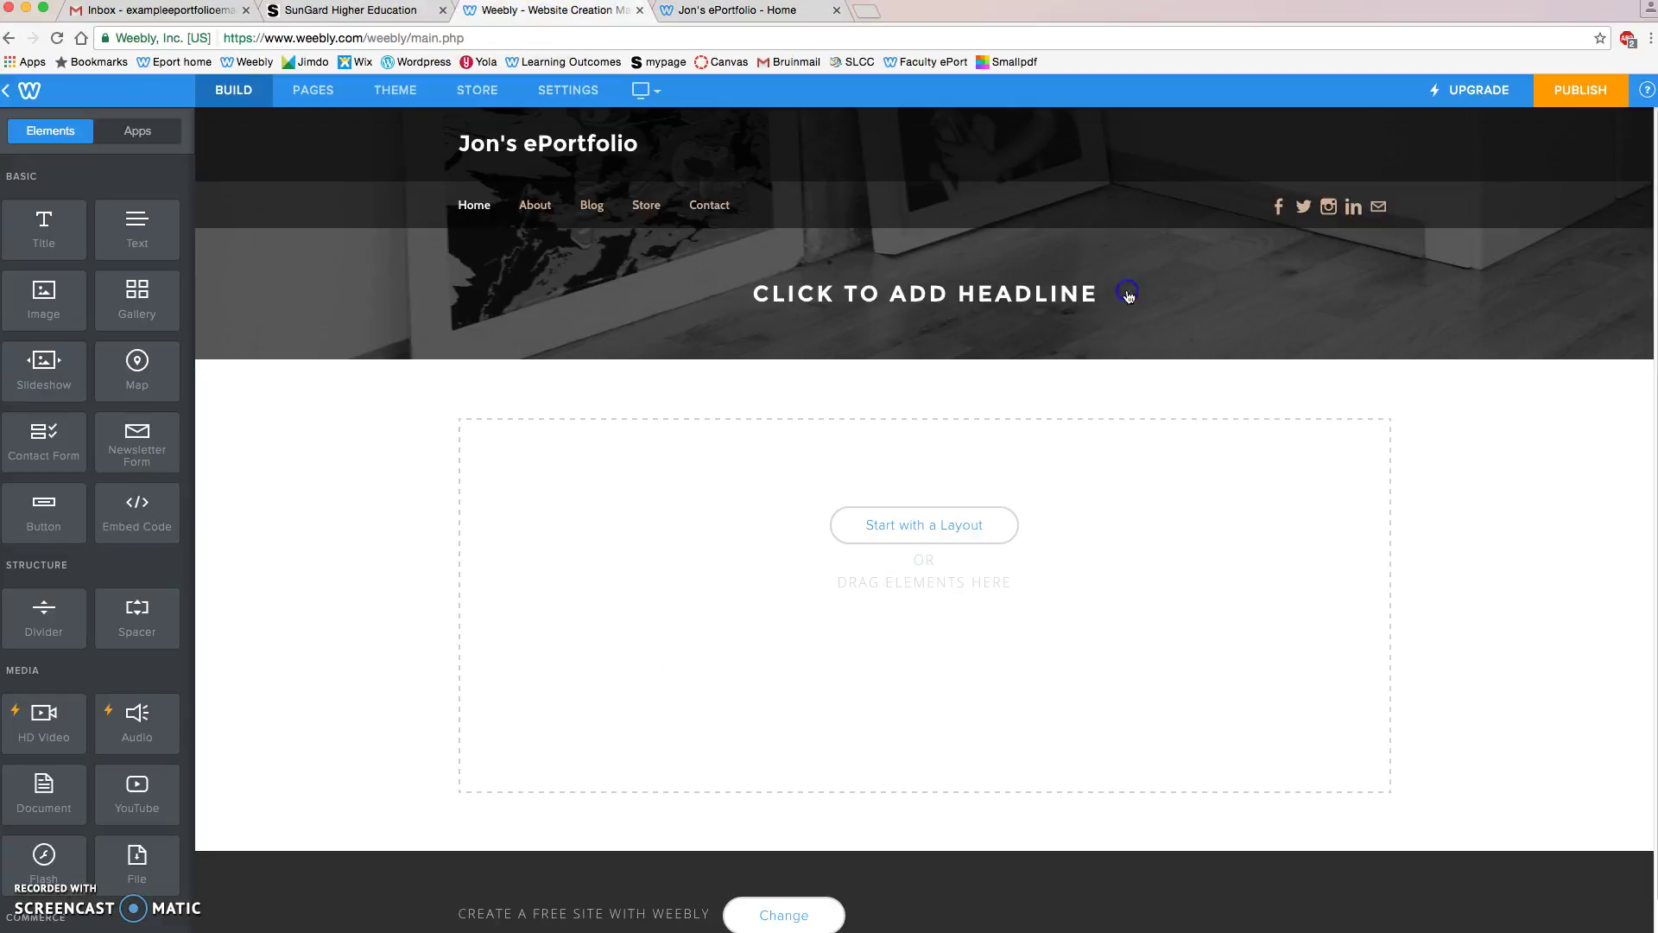
pyautogui.click(1572, 88)
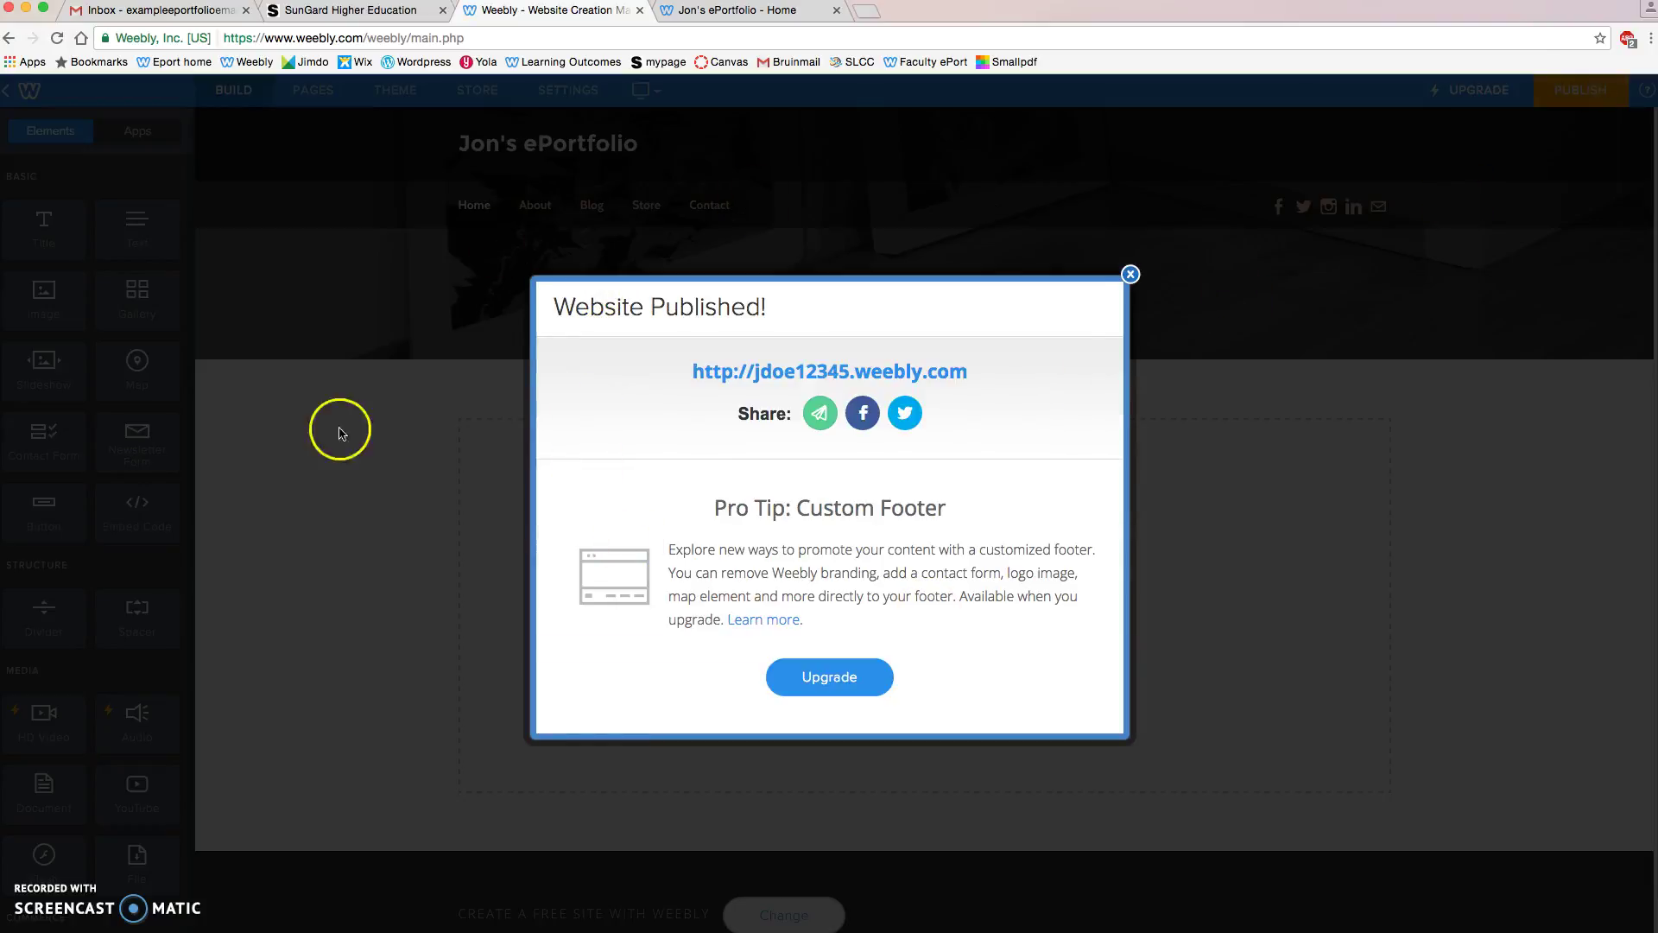
pyautogui.click(1129, 274)
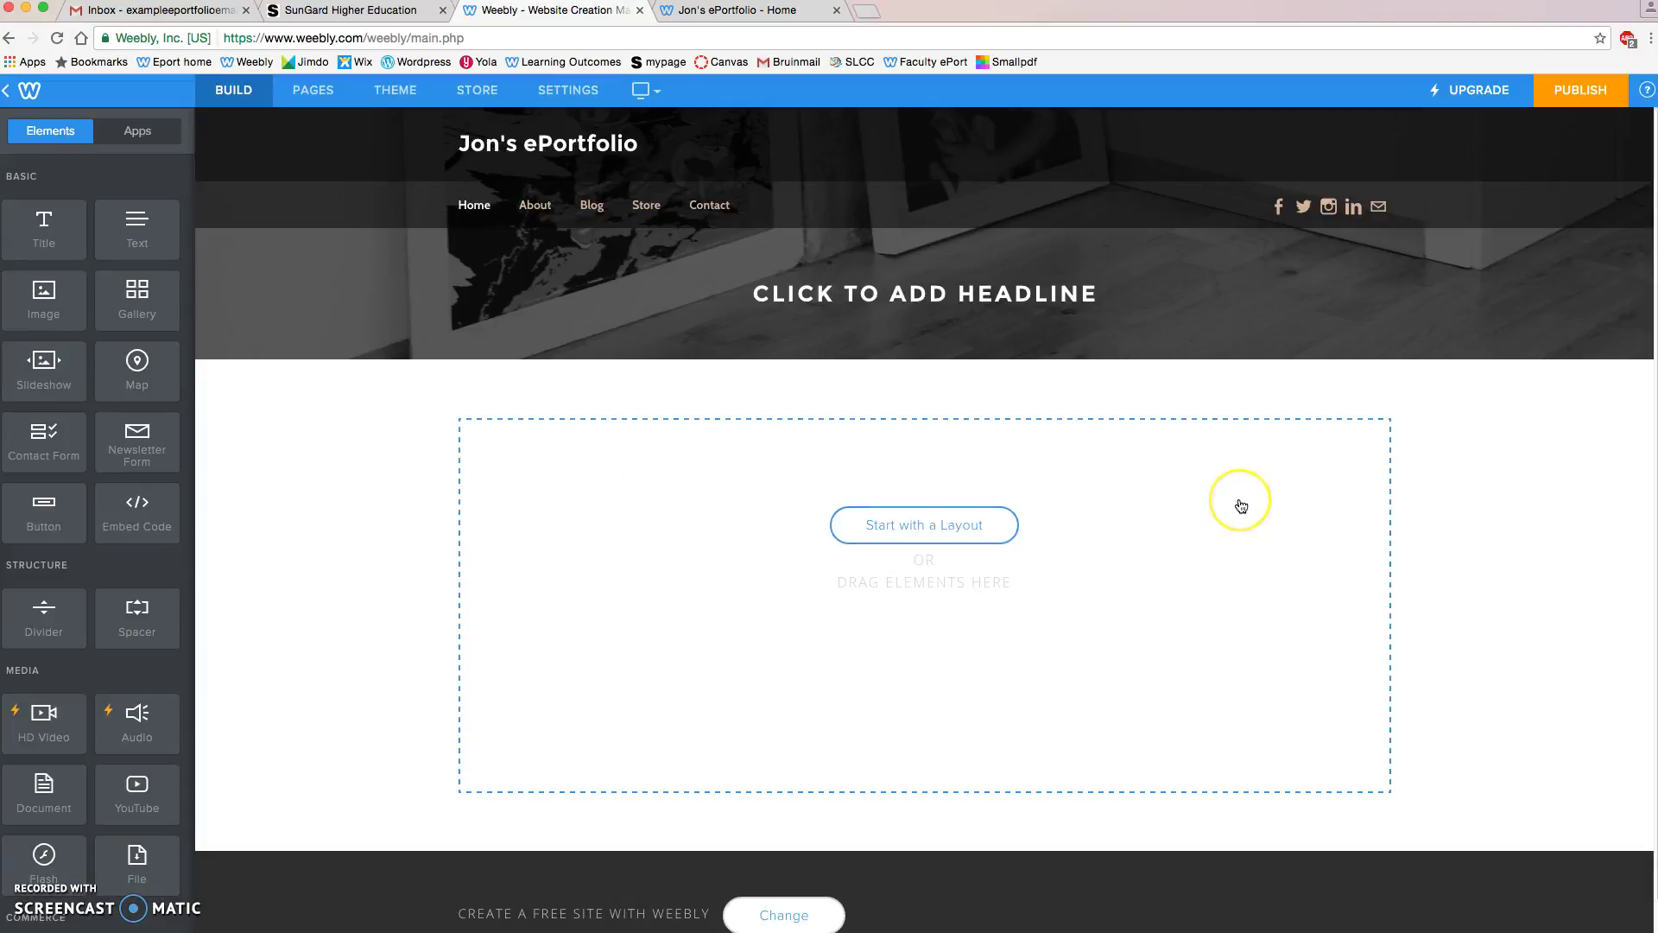